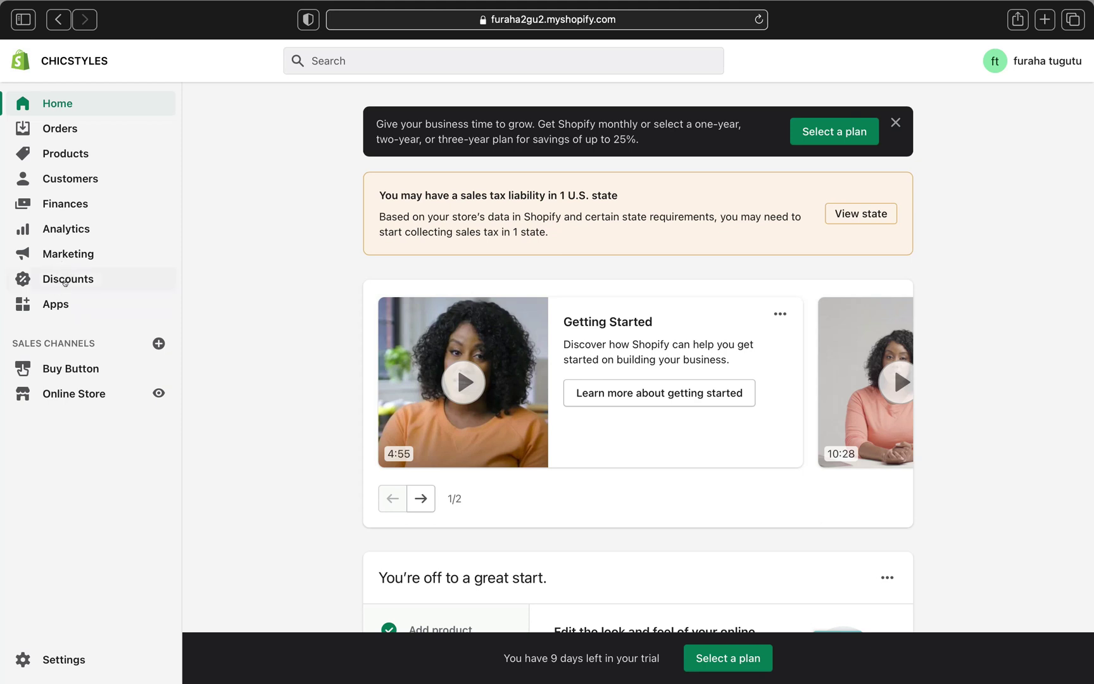
# Step: Go to Discounts and start a new discount code
pyautogui.click(66, 279)
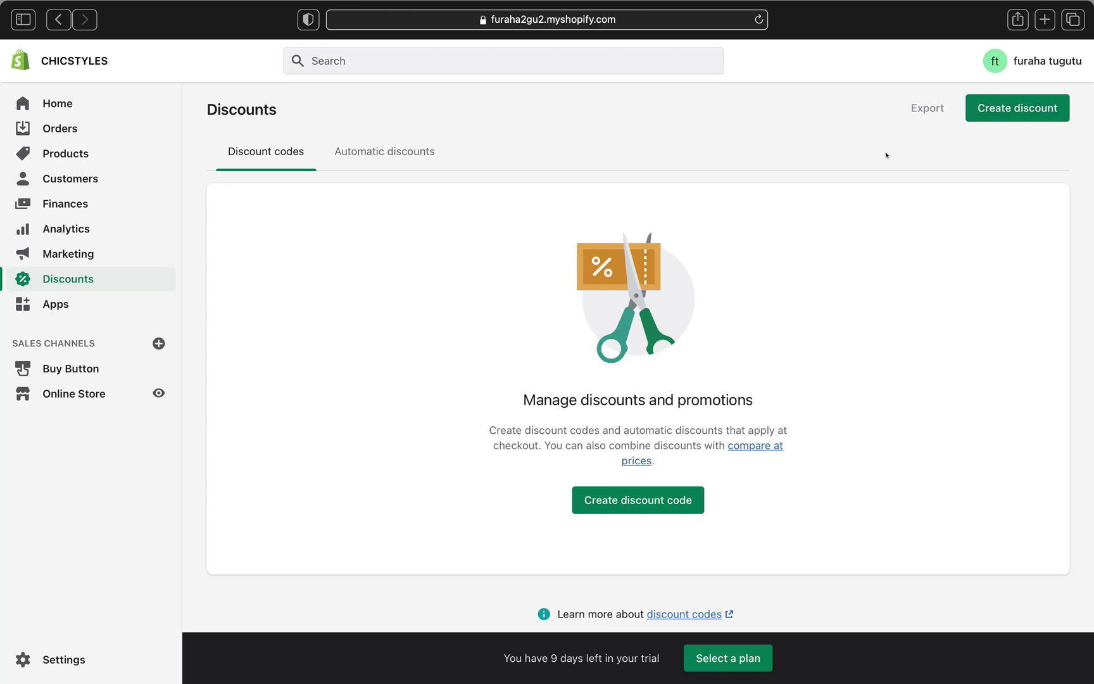
pyautogui.click(628, 499)
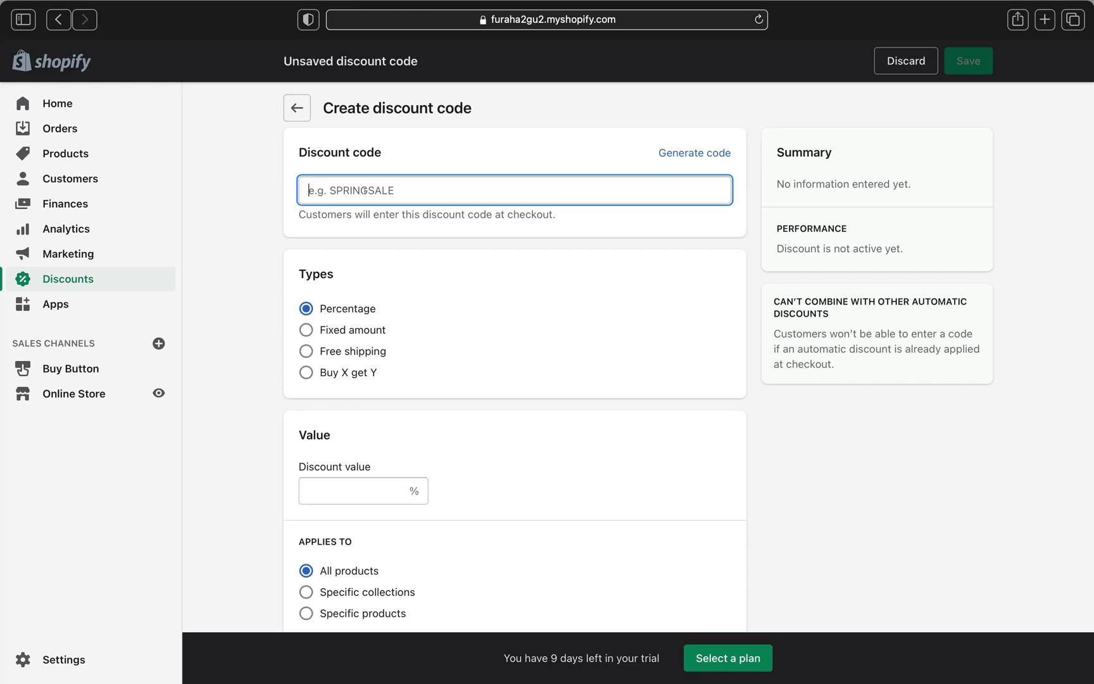
# Step: Enter FREE as the discount code, discarding a generated code tried along the way
pyautogui.write('FREE')
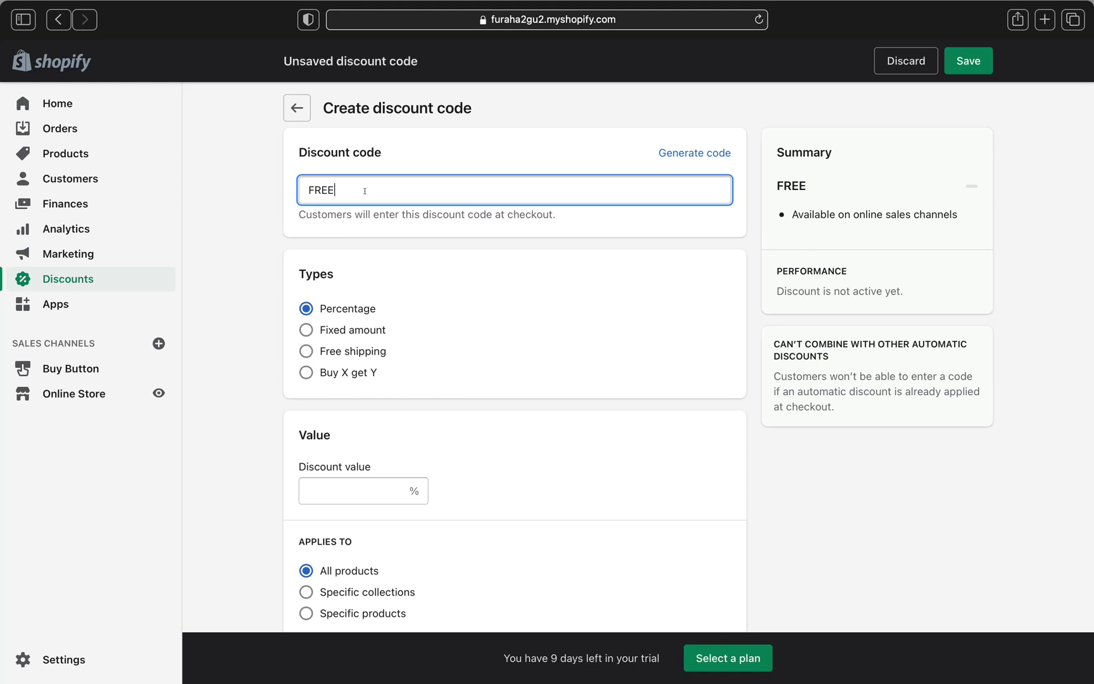
pyautogui.press('BackSpace')
pyautogui.press('BackSpace')
pyautogui.press('BackSpace')
pyautogui.press('BackSpace')
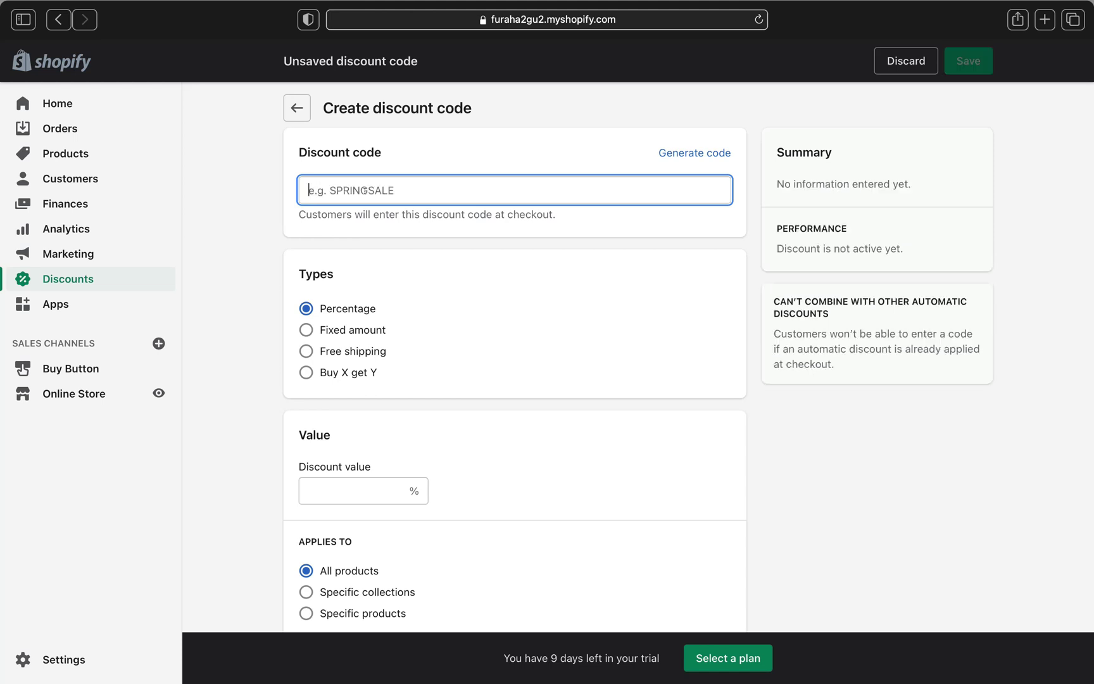
pyautogui.click(691, 154)
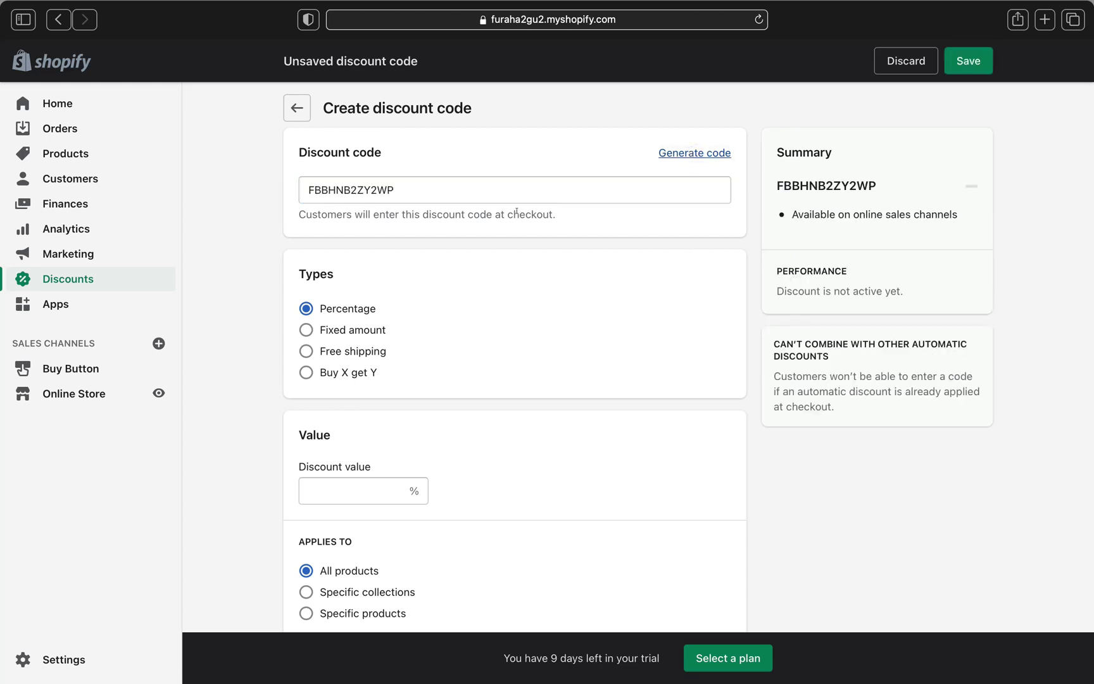
pyautogui.click(401, 189)
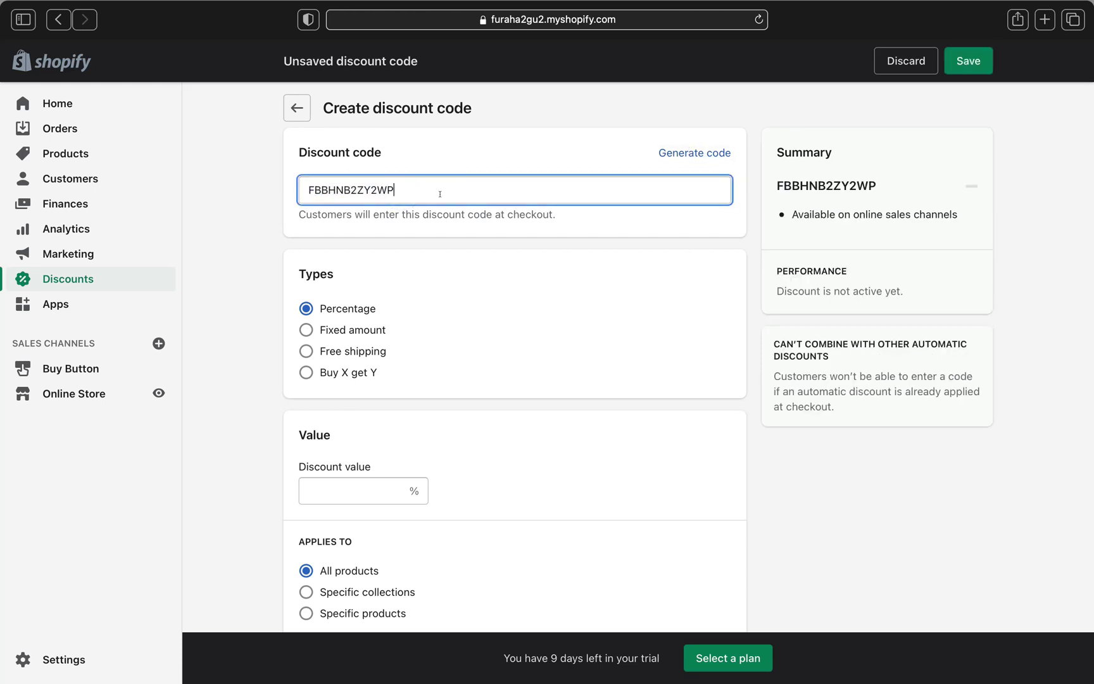
pyautogui.doubleClick(399, 188)
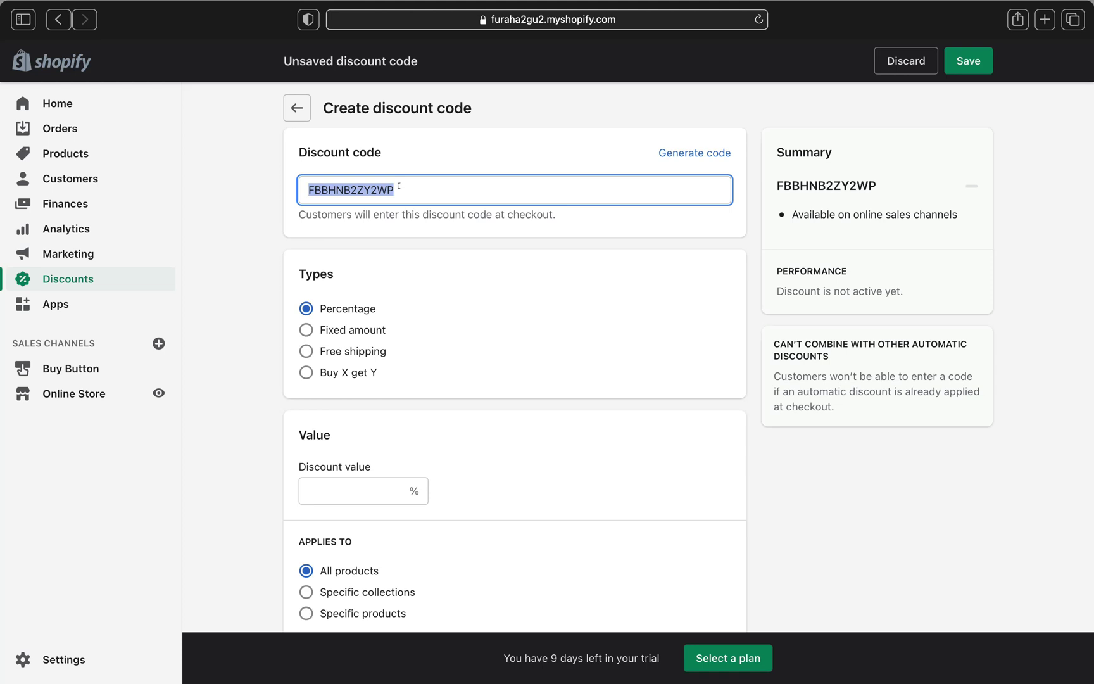
pyautogui.press('BackSpace')
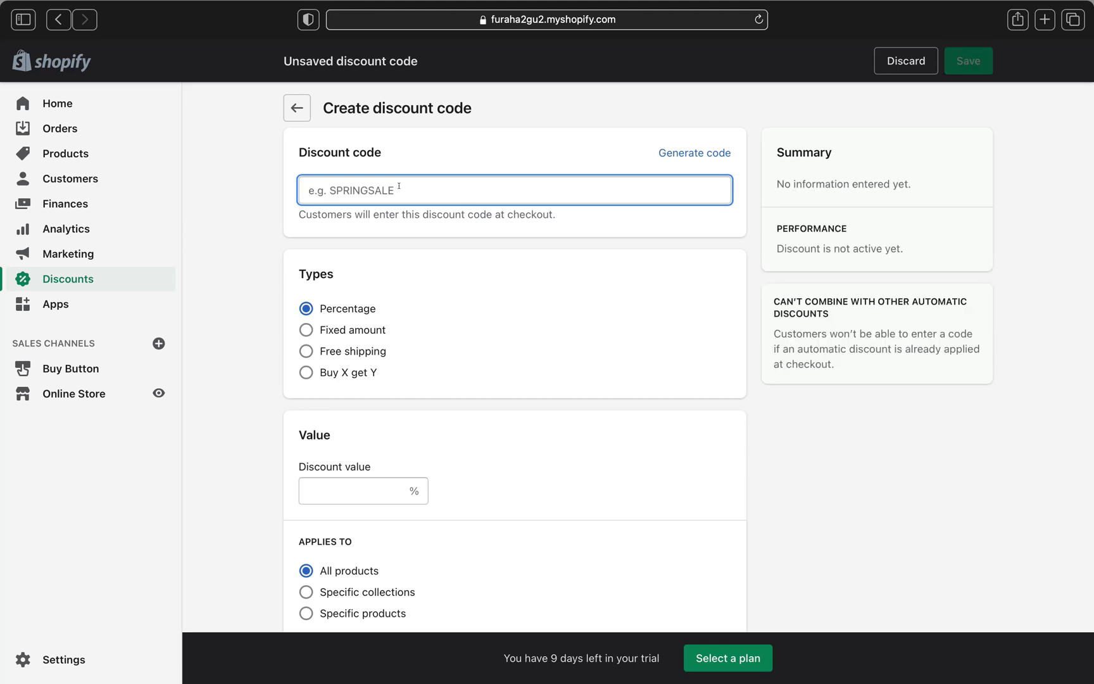
pyautogui.write('FREE')
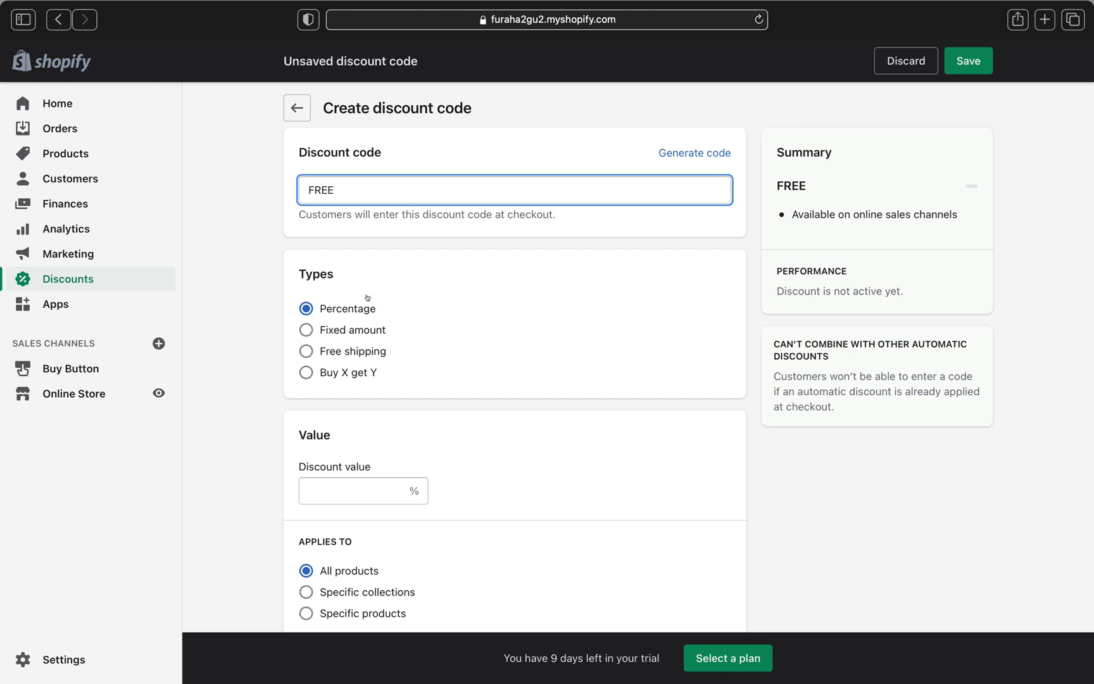
# Step: Switch the discount type from Percentage to Free shipping and review the form
pyautogui.click(309, 330)
pyautogui.click(307, 311)
pyautogui.click(305, 329)
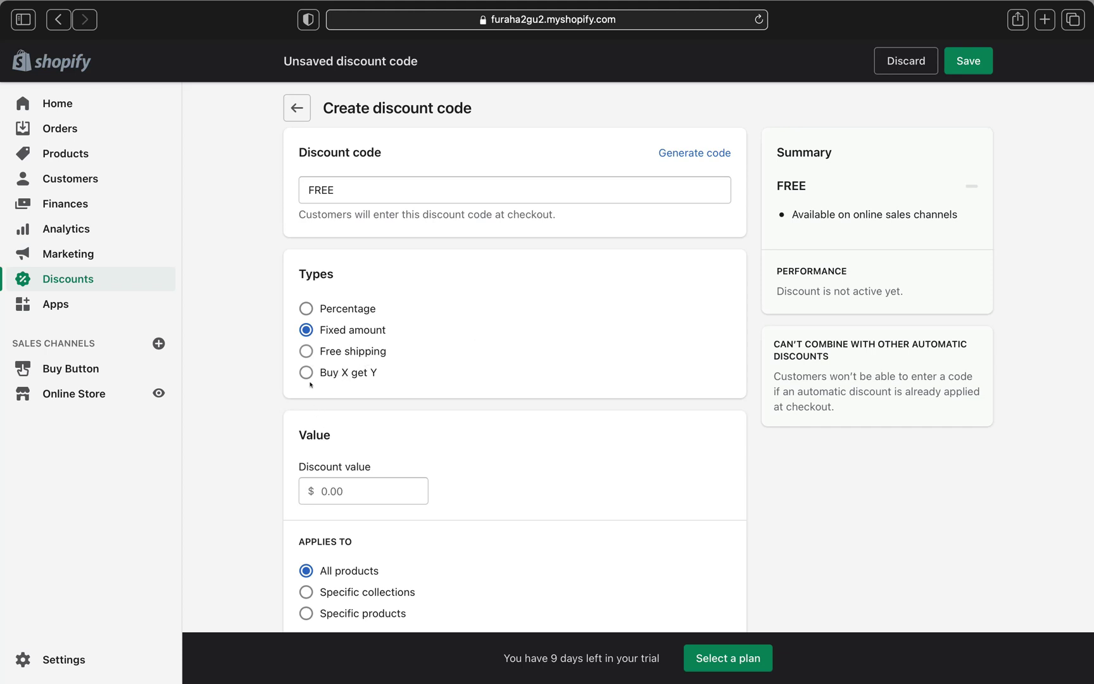
pyautogui.click(305, 351)
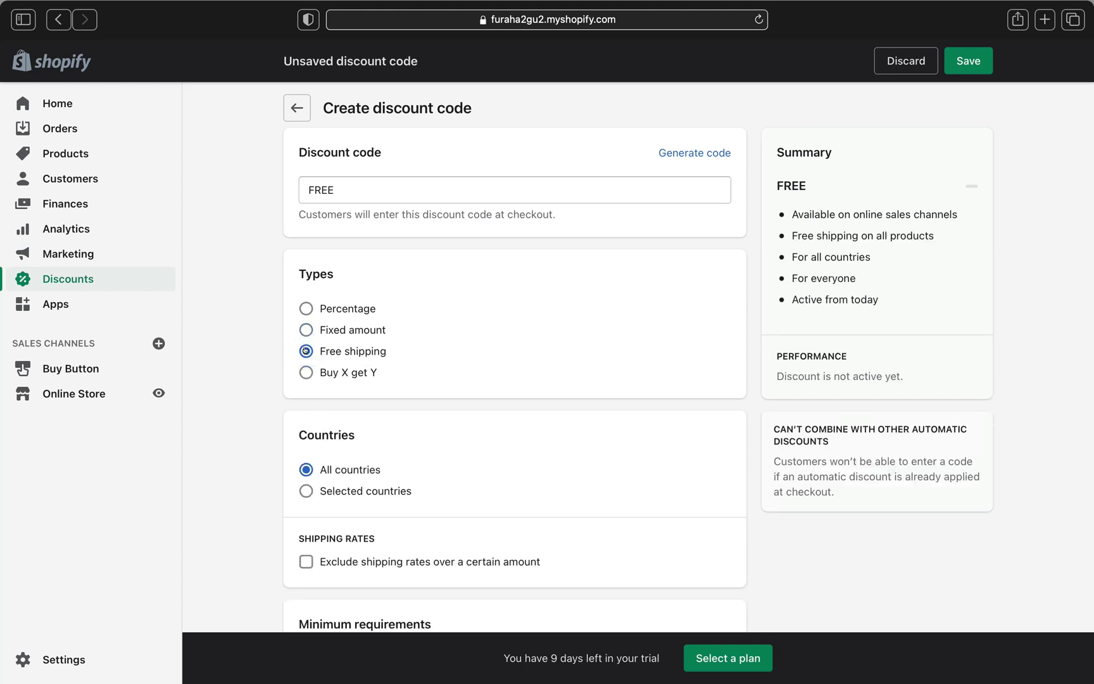
pyautogui.scroll(-5, 309, 351)
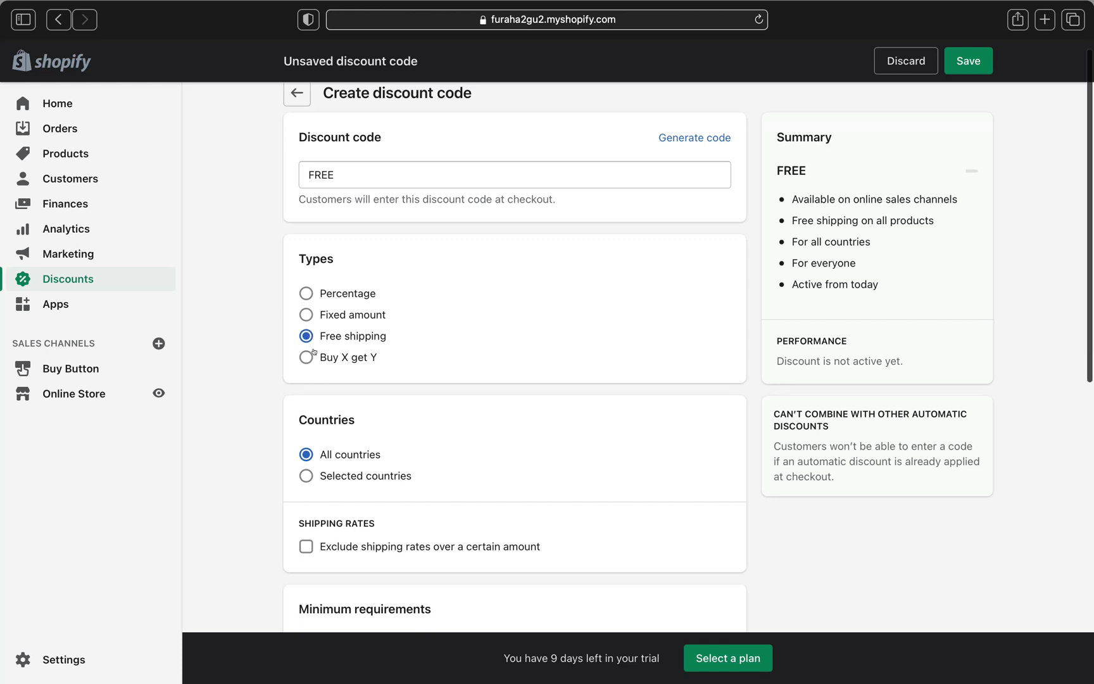
pyautogui.scroll(6, 313, 352)
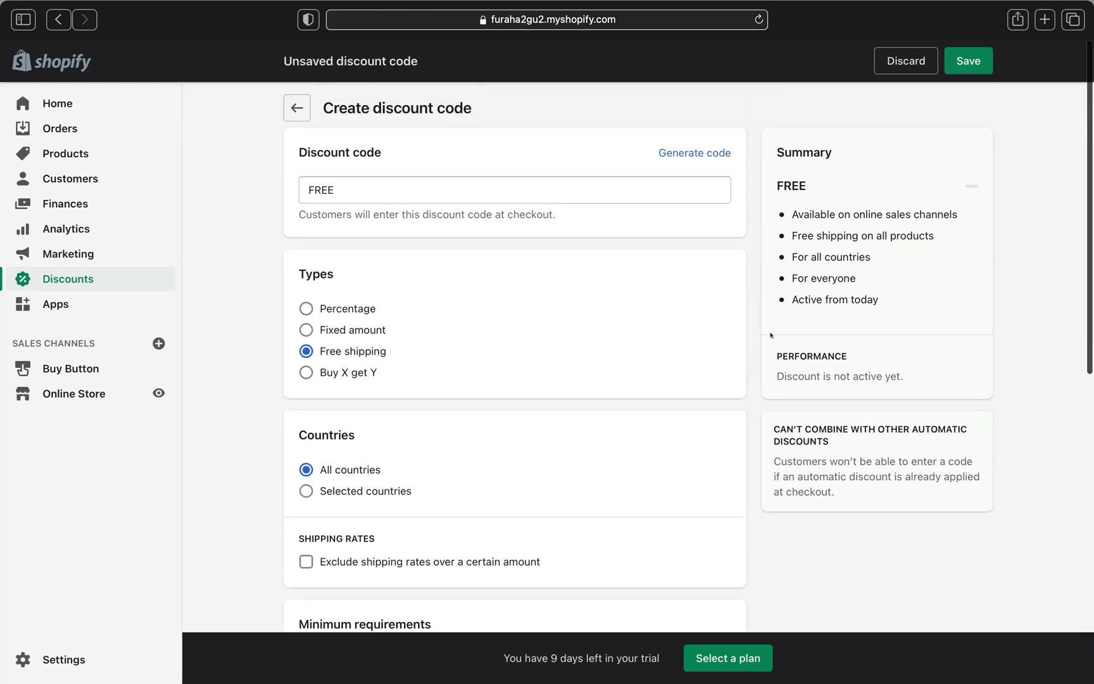
pyautogui.scroll(-15, 564, 334)
pyautogui.scroll(15, 564, 334)
pyautogui.scroll(-3, 404, 314)
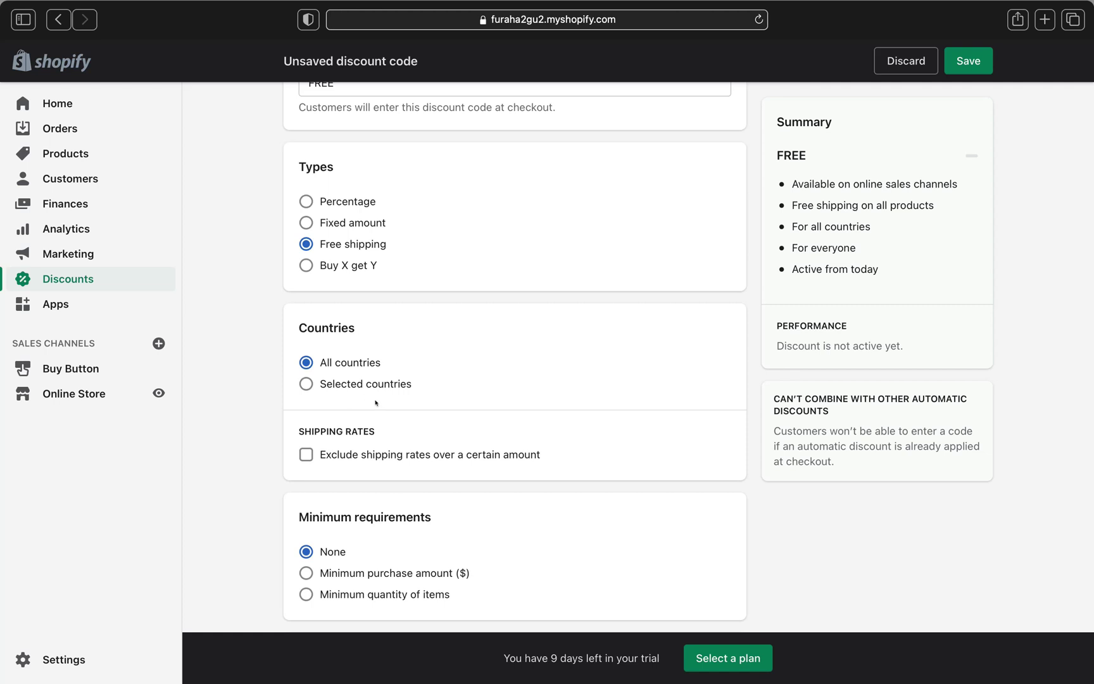
# Step: Choose Selected countries and browse the countries available to add
pyautogui.click(306, 385)
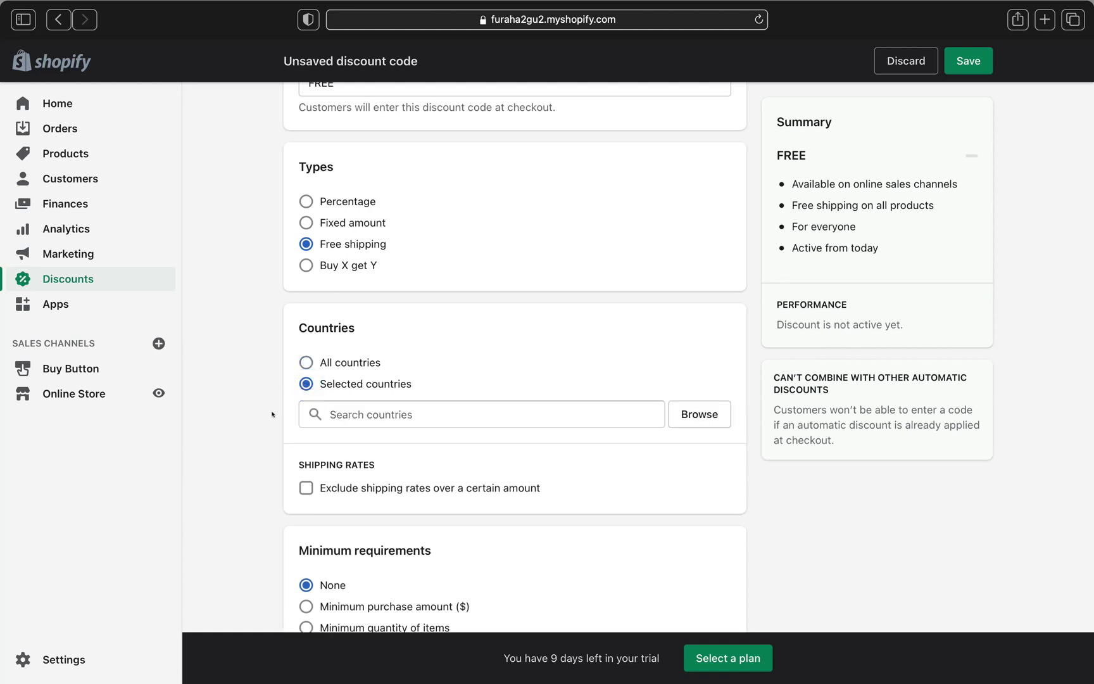
pyautogui.click(700, 415)
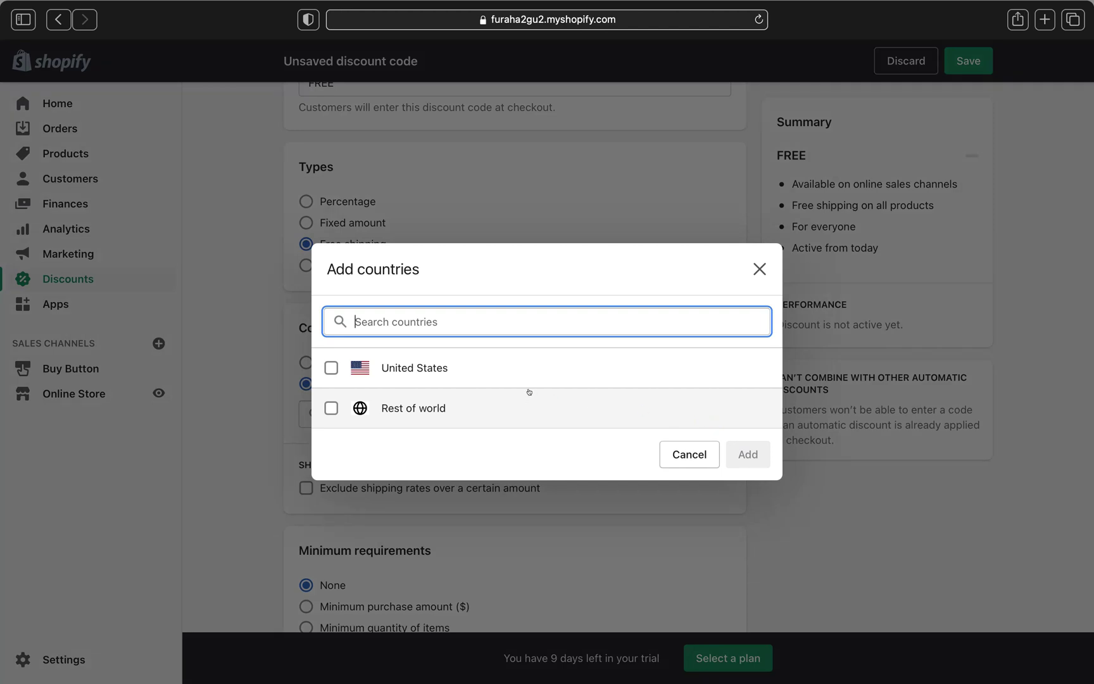
# Step: Add only the United States as an eligible country, leaving Rest of world unchecked
pyautogui.click(331, 366)
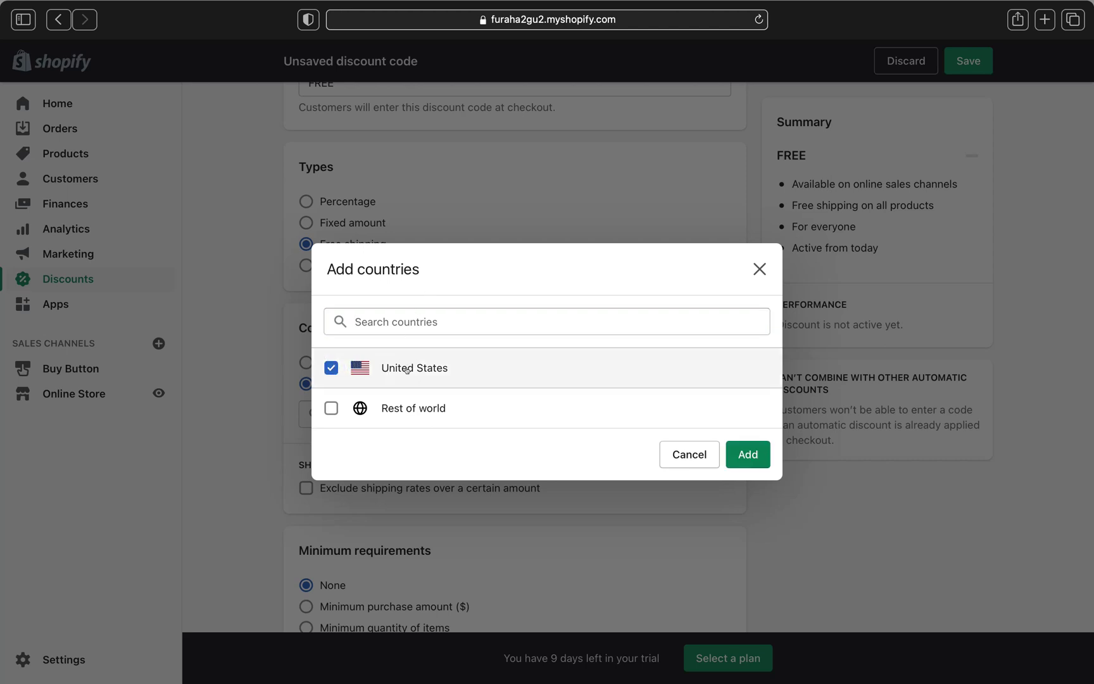
pyautogui.click(324, 411)
pyautogui.click(332, 406)
pyautogui.click(748, 454)
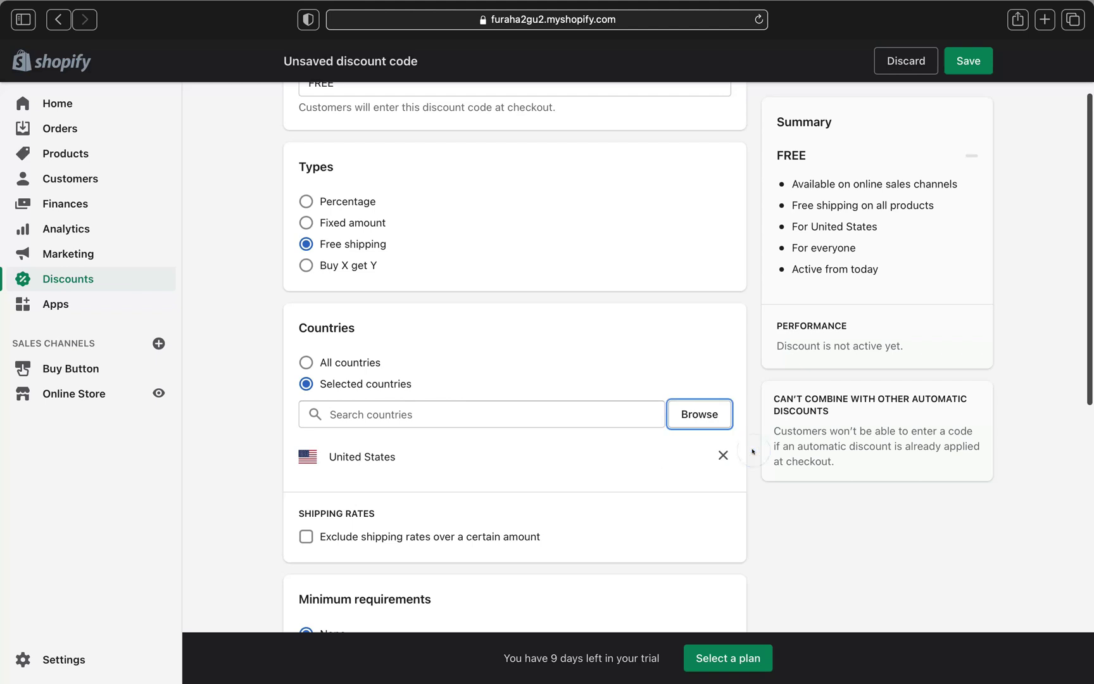
# Step: Try excluding shipping rates over 8.99, then turn the exclusion off entirely
pyautogui.scroll(-3, 588, 445)
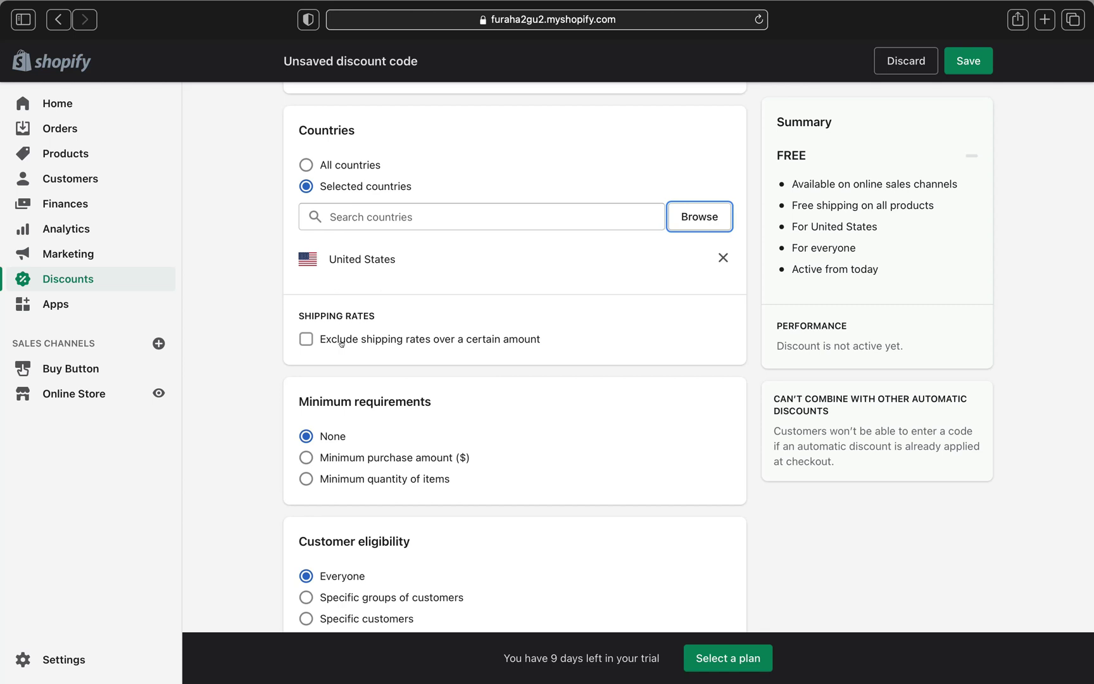
pyautogui.click(305, 340)
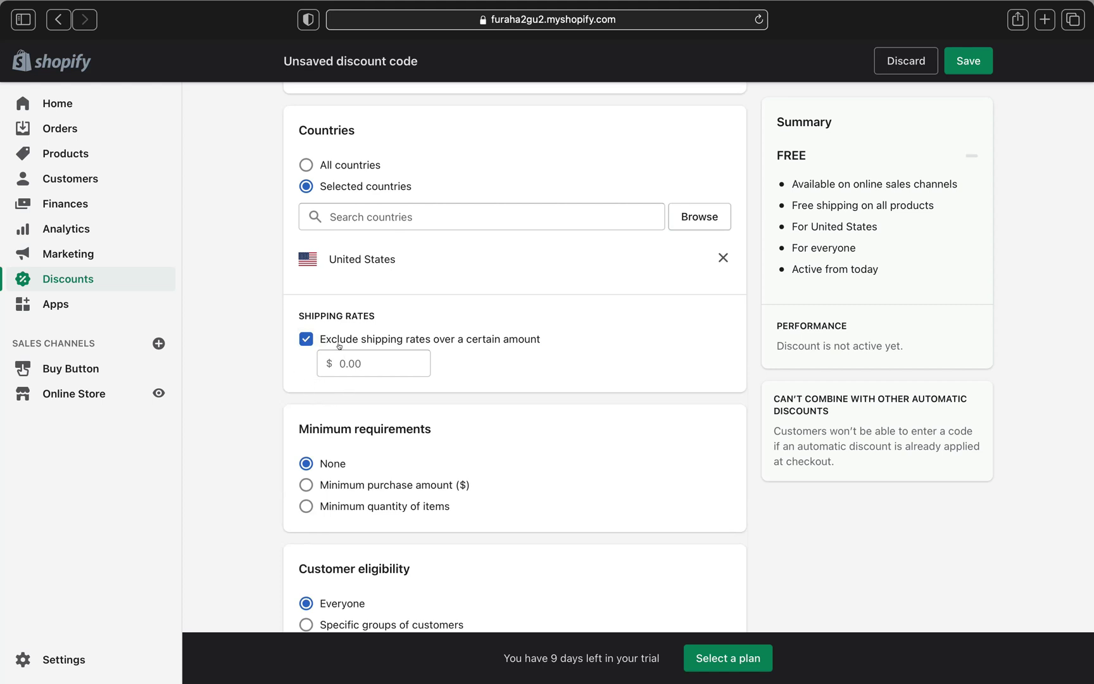
pyautogui.click(377, 362)
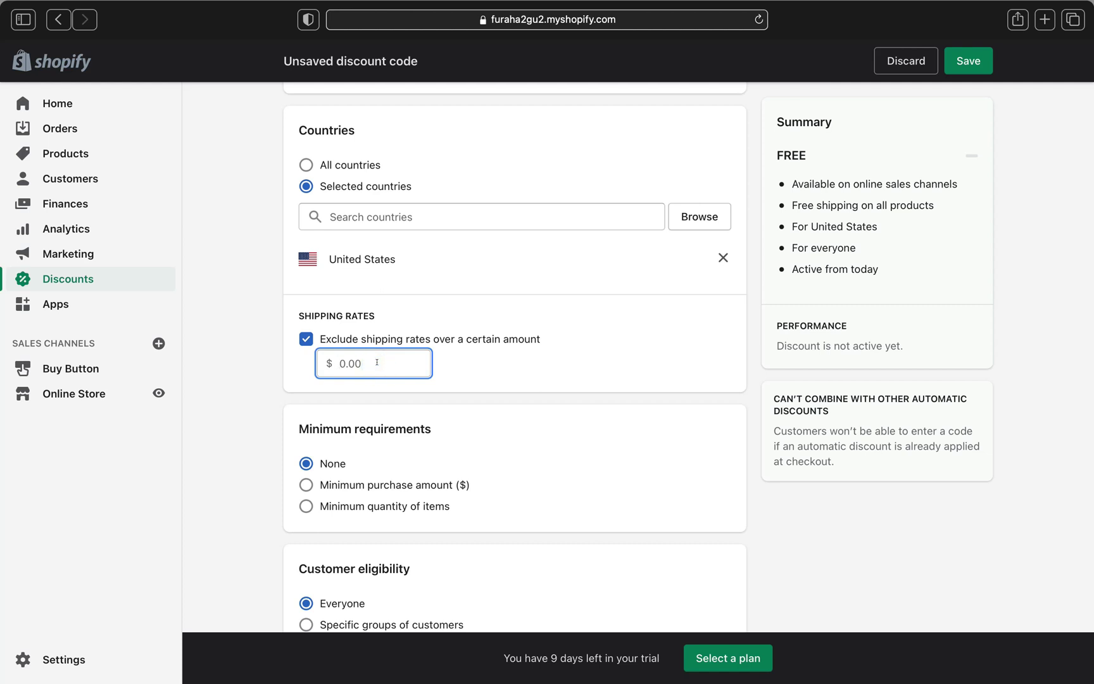
pyautogui.write('8.99')
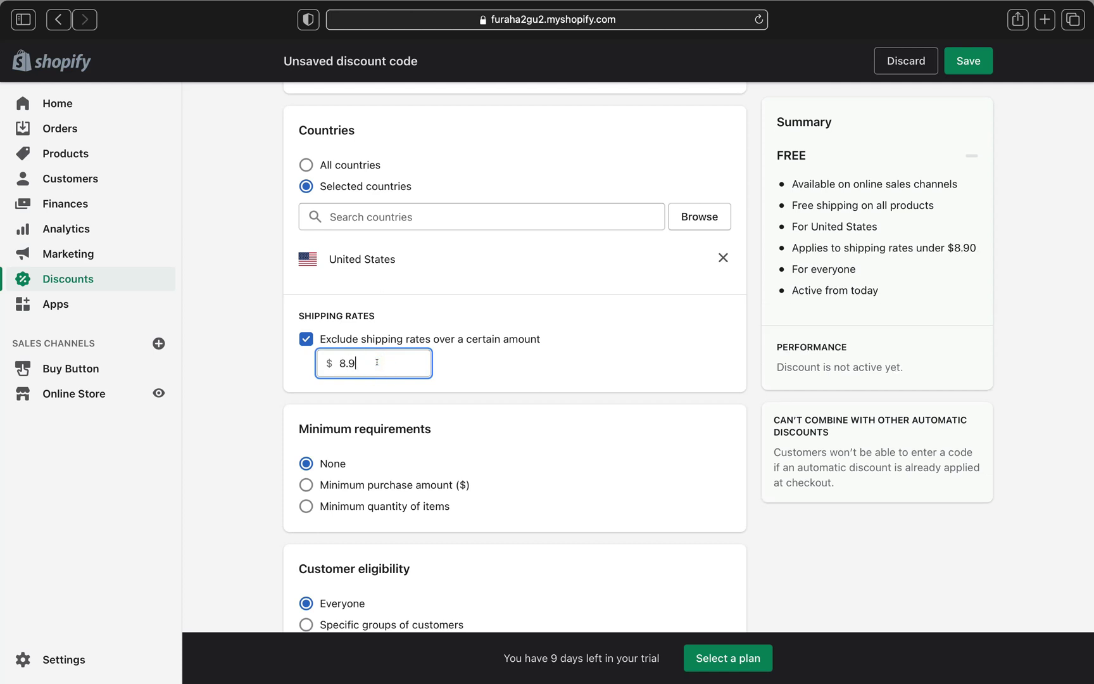
pyautogui.click(465, 378)
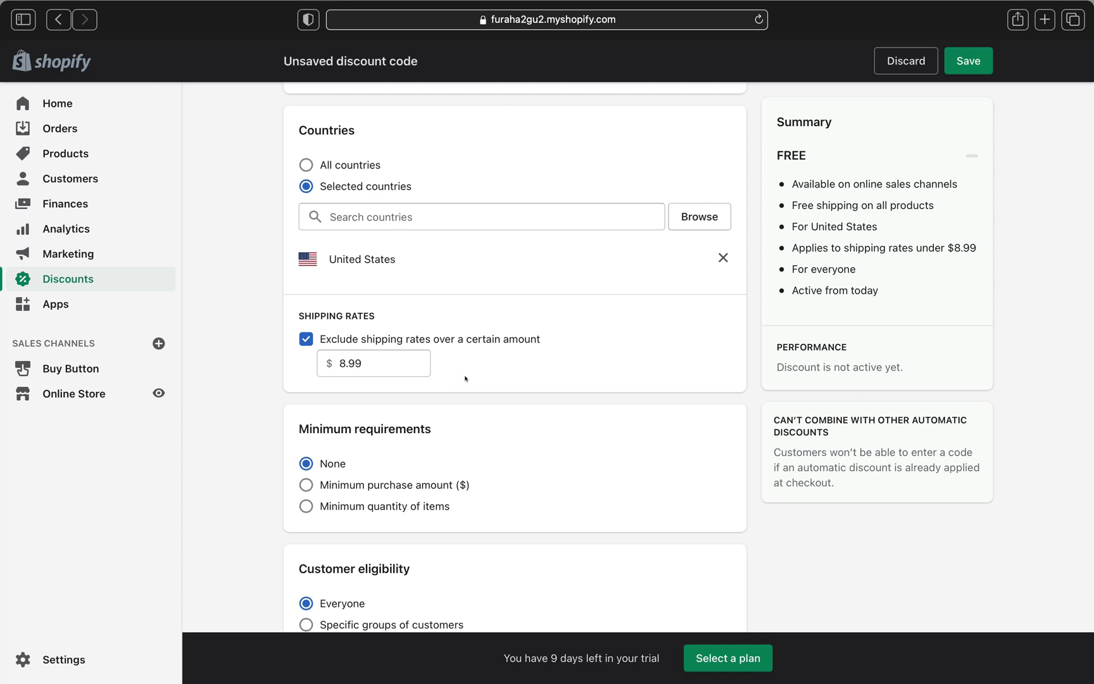
pyautogui.click(307, 339)
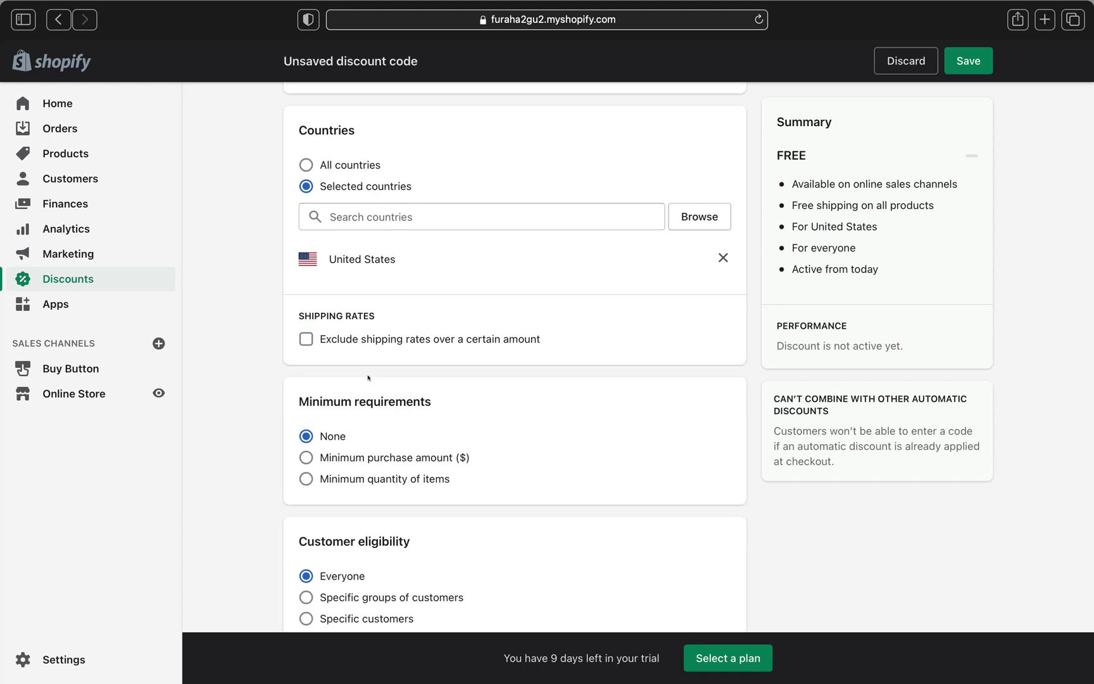
pyautogui.scroll(-3, 353, 320)
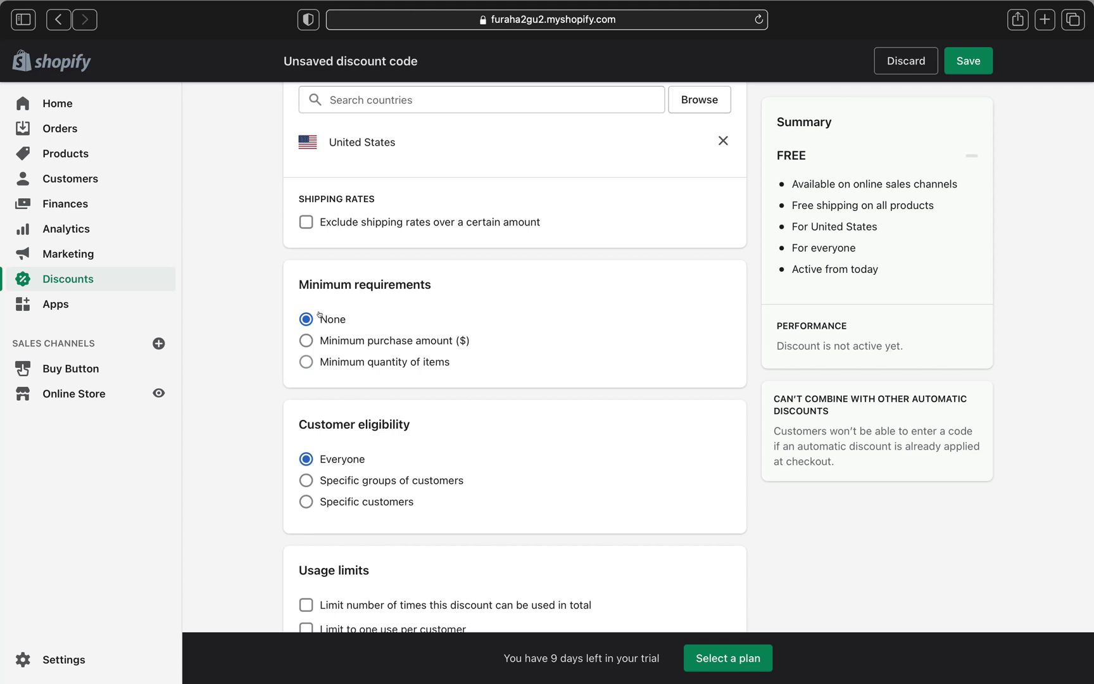
pyautogui.click(307, 338)
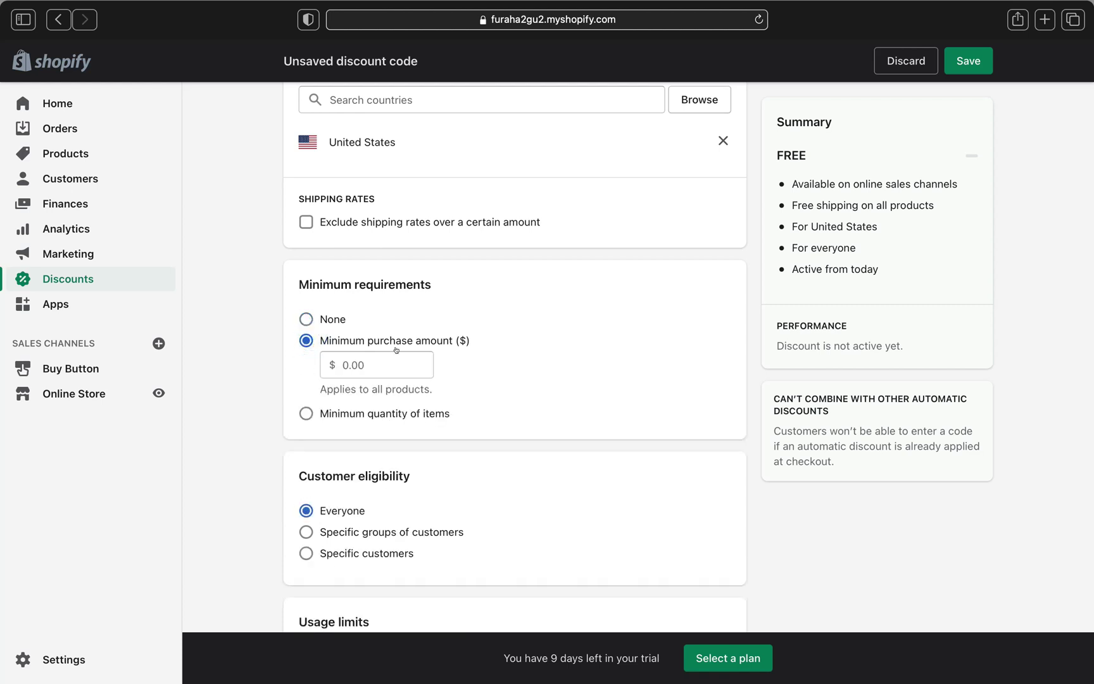
pyautogui.click(305, 412)
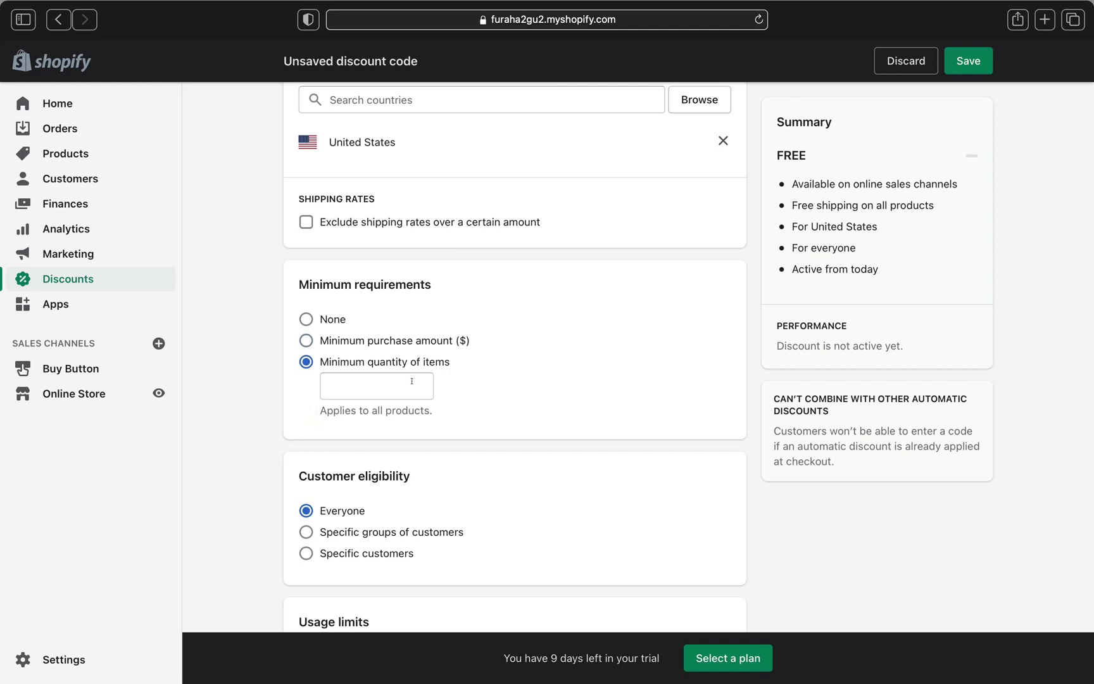
pyautogui.click(371, 391)
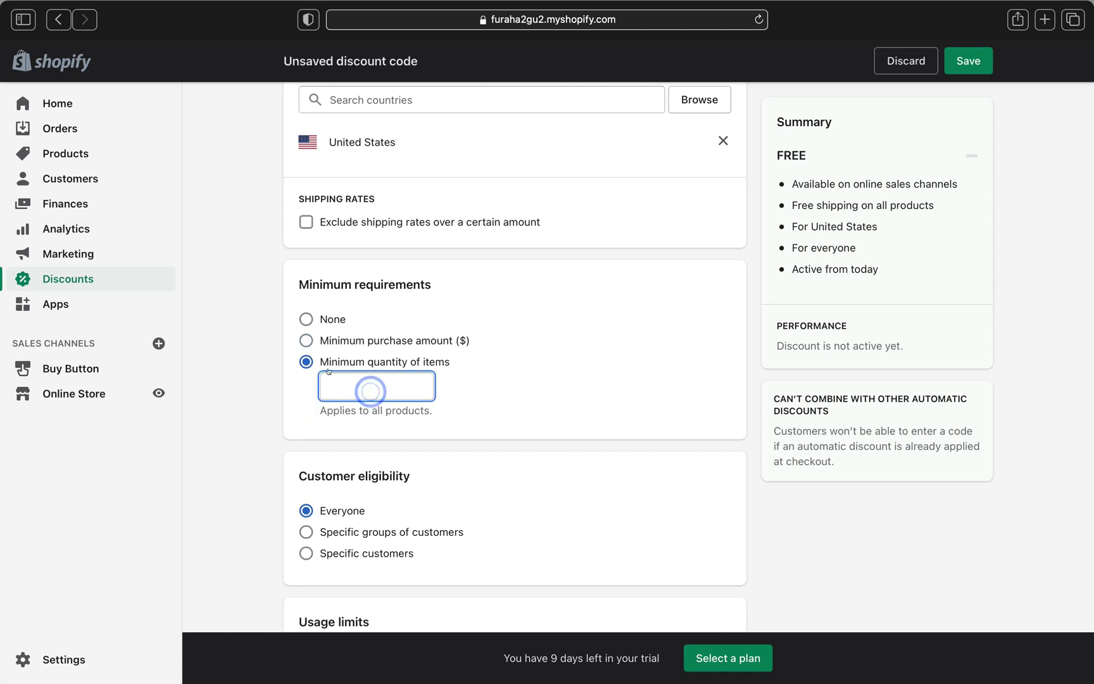
pyautogui.click(305, 340)
pyautogui.click(364, 360)
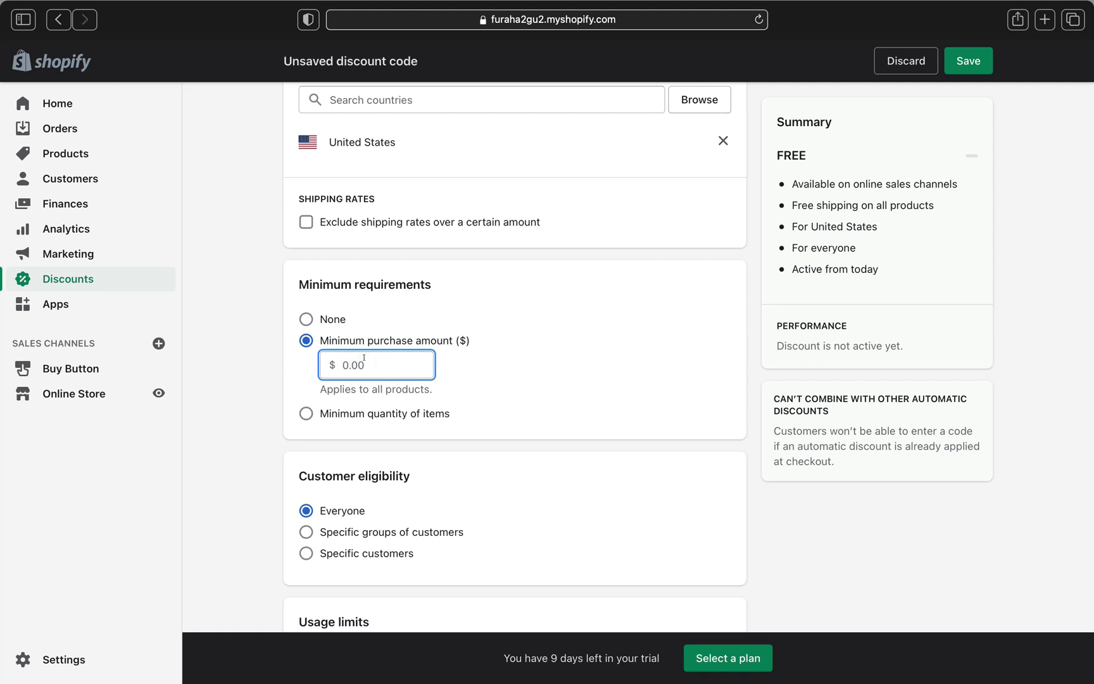
pyautogui.click(302, 316)
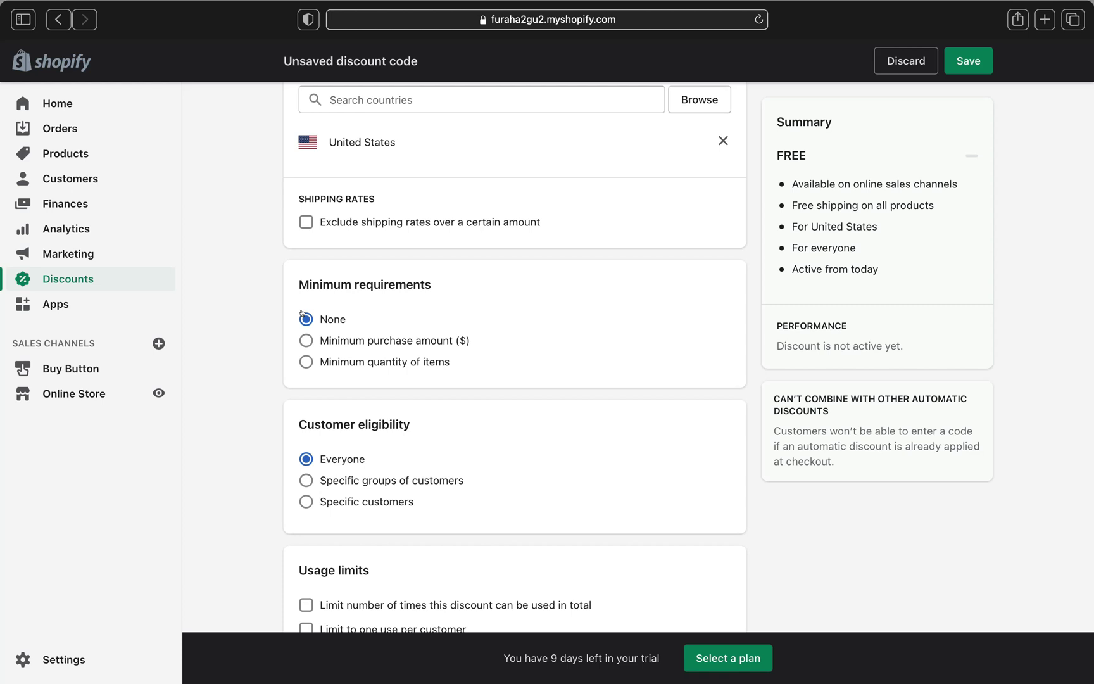
pyautogui.scroll(-3, 407, 442)
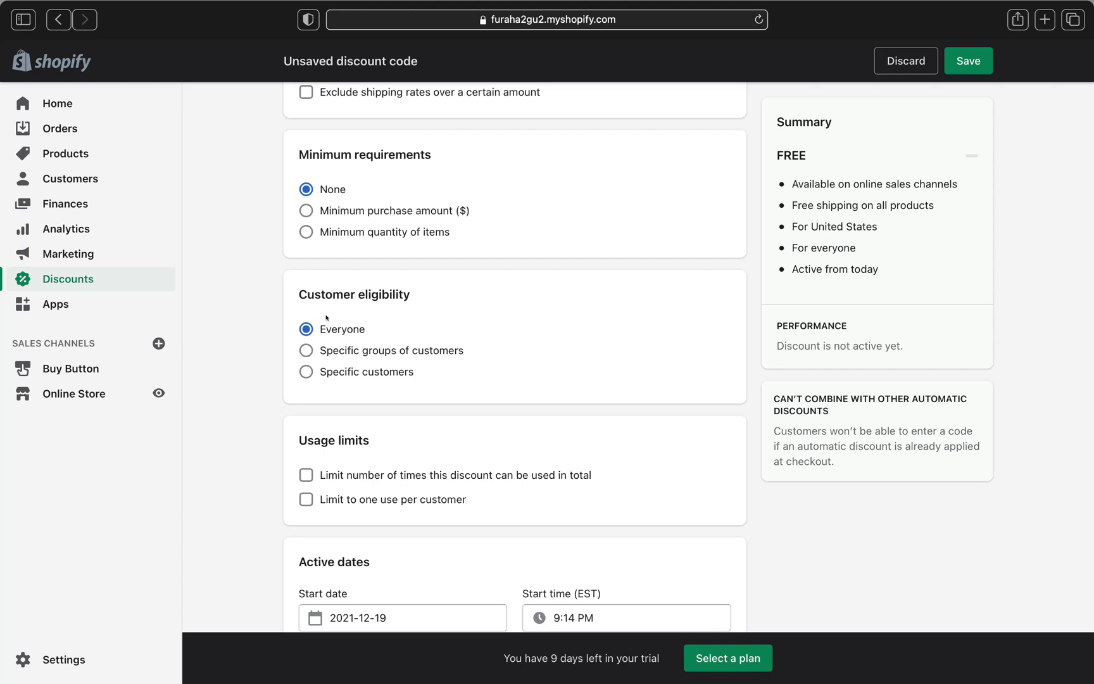
pyautogui.click(300, 352)
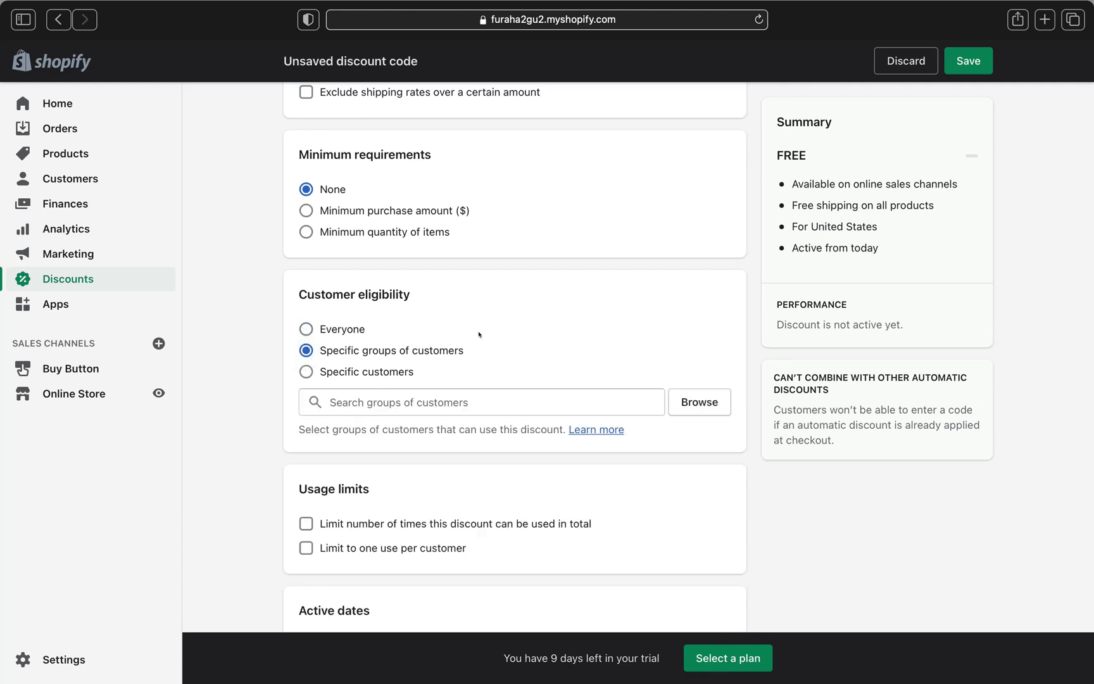
pyautogui.click(302, 370)
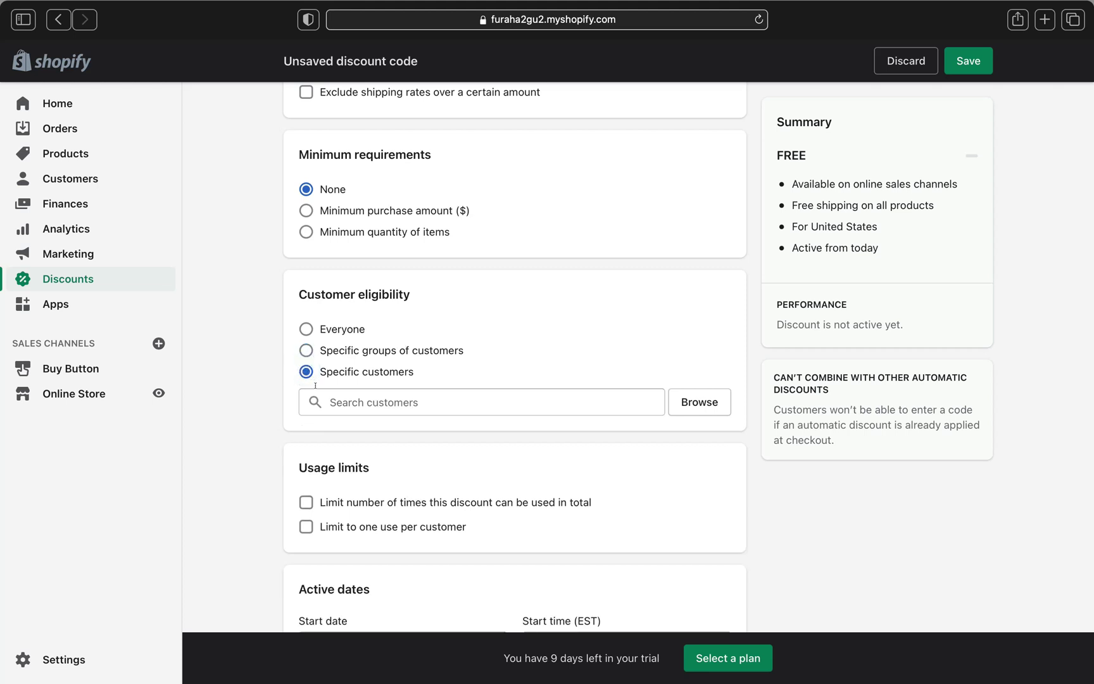
pyautogui.click(368, 407)
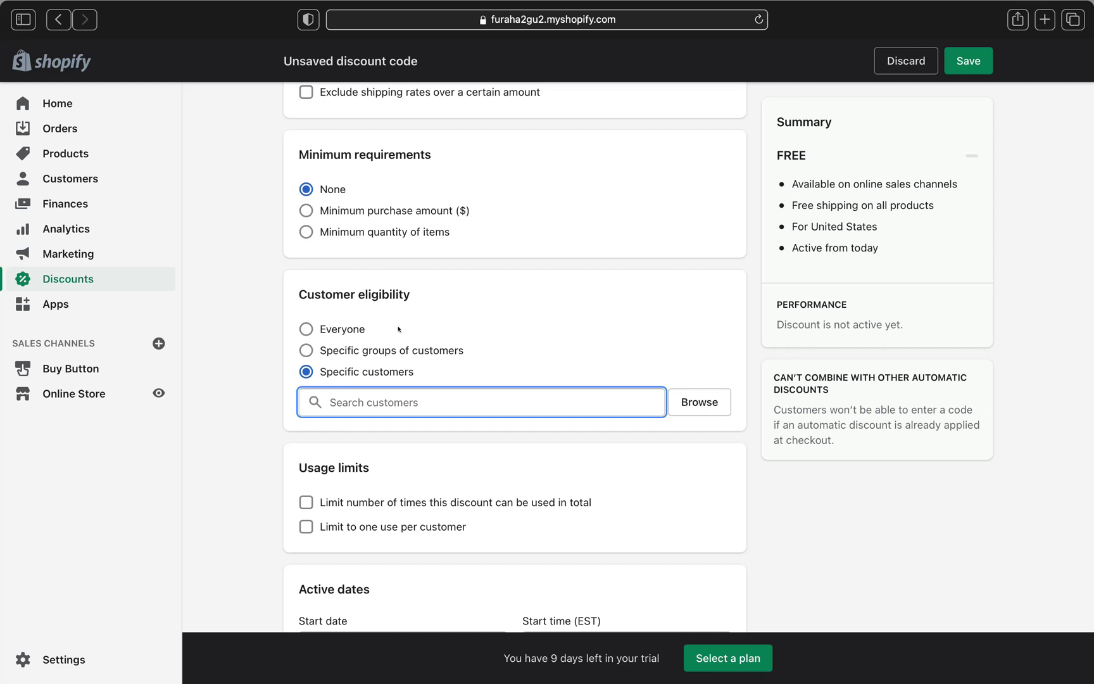
pyautogui.click(307, 329)
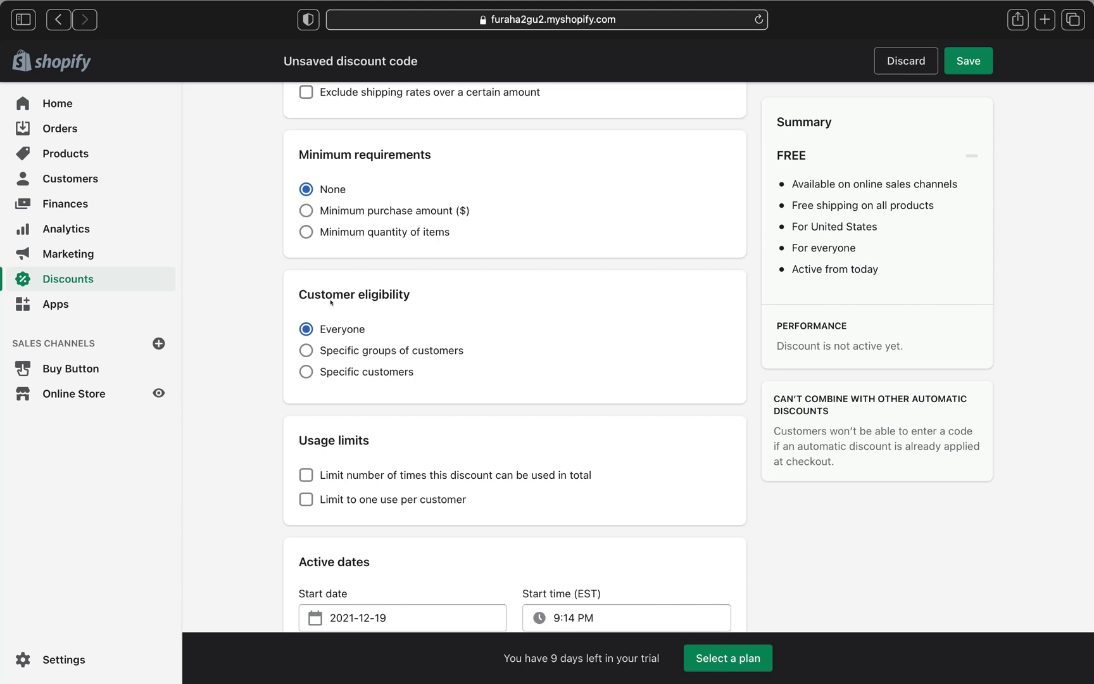
pyautogui.scroll(-4, 330, 303)
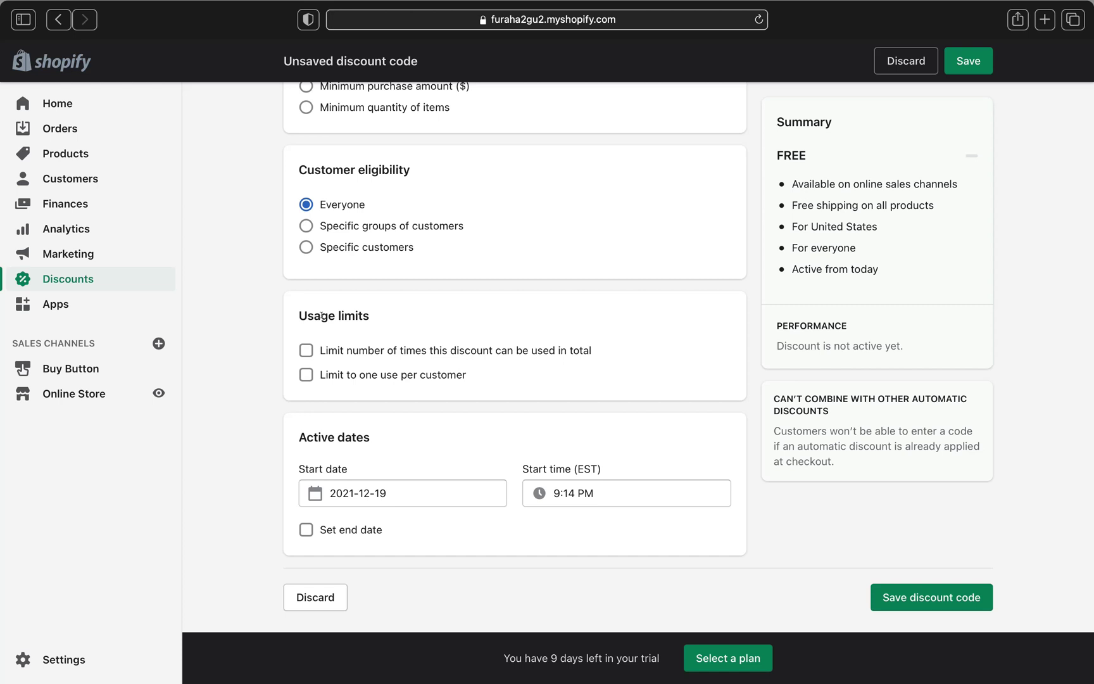
# Step: Cap total uses at 20 and limit each customer to one use
pyautogui.click(306, 350)
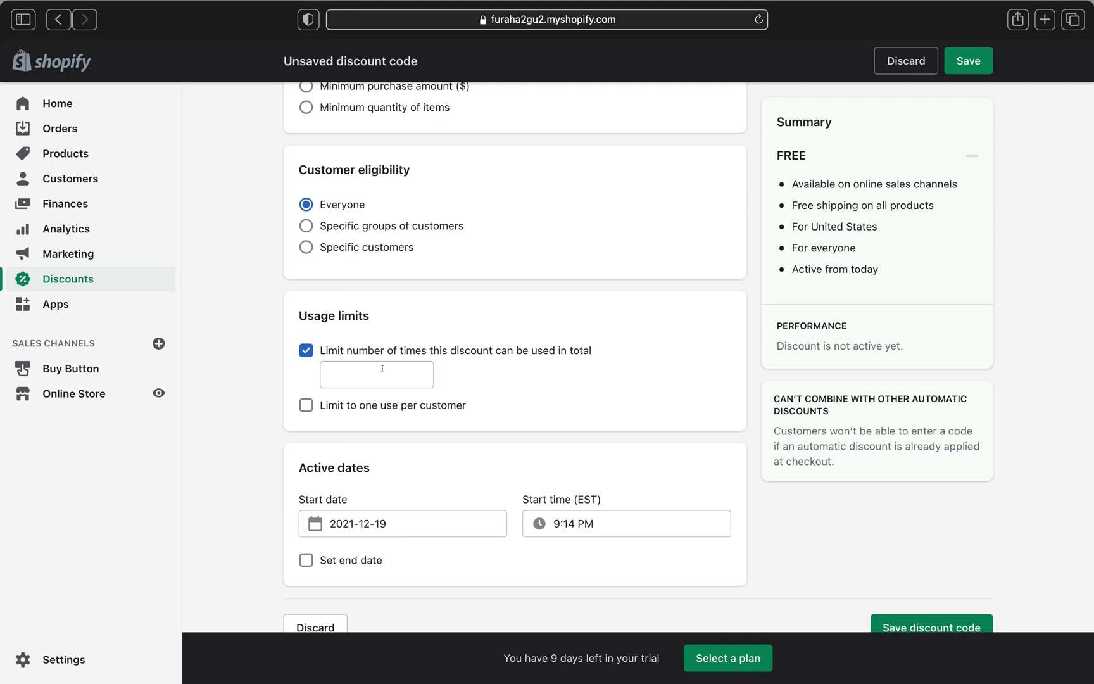
pyautogui.click(382, 368)
pyautogui.write('1')
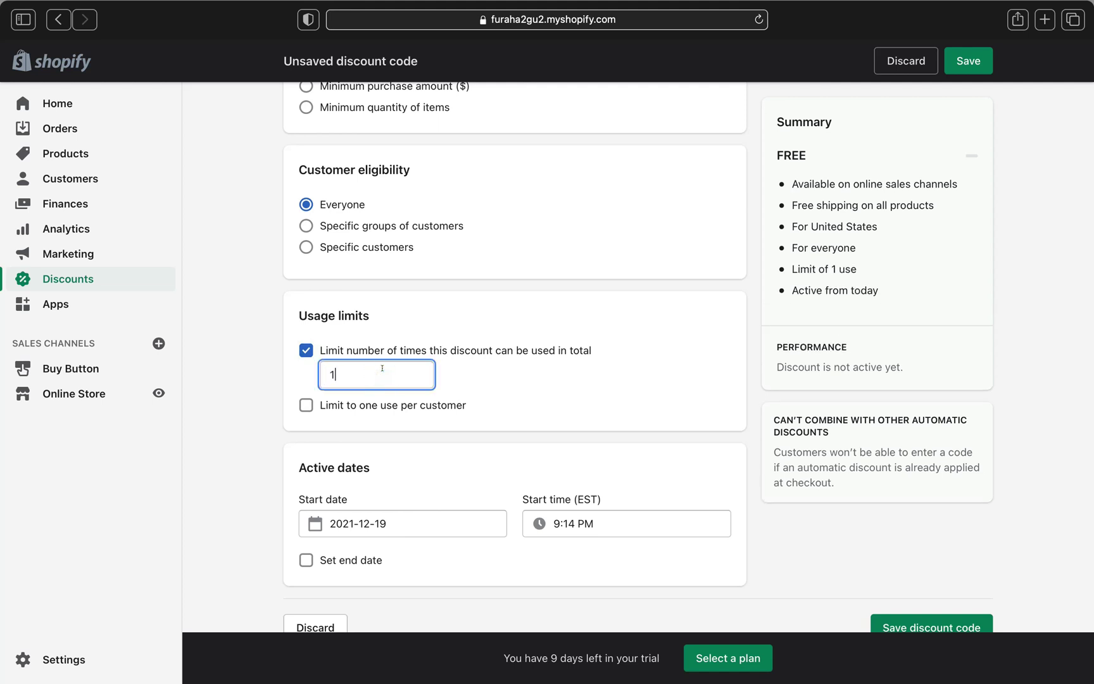
pyautogui.write('00')
pyautogui.press('BackSpace')
pyautogui.press('BackSpace')
pyautogui.press('BackSpace')
pyautogui.write('20')
pyautogui.click(303, 405)
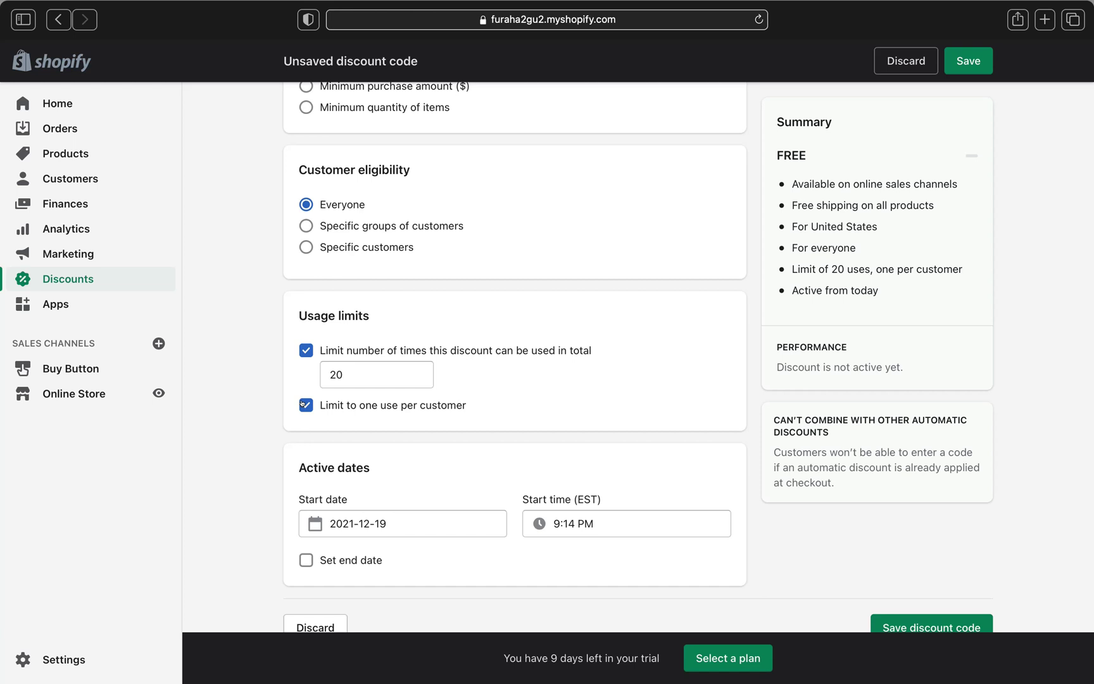
# Step: Clear both usage limits, then re-apply 20 total uses and one per customer
pyautogui.scroll(-1, 303, 403)
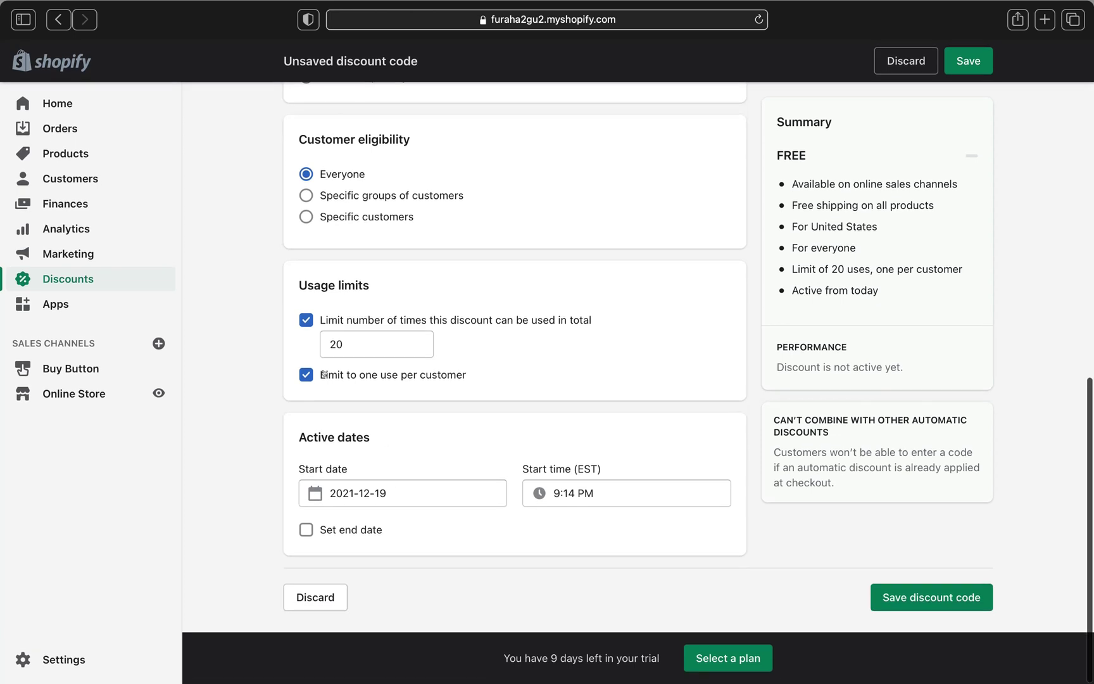
pyautogui.click(306, 320)
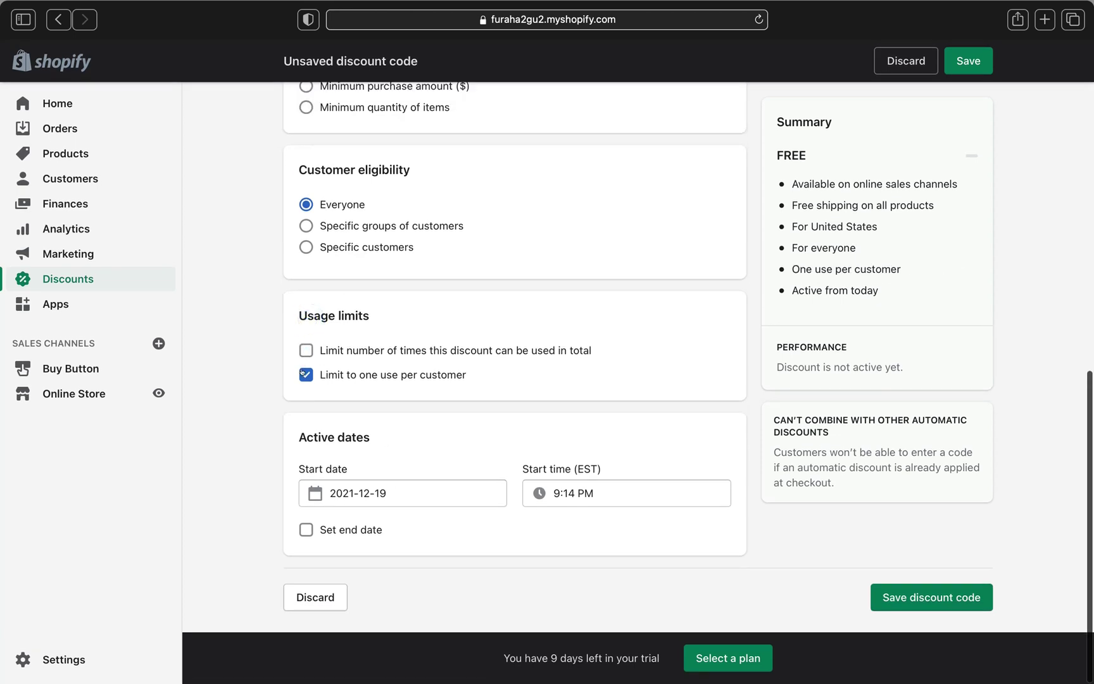
pyautogui.click(305, 374)
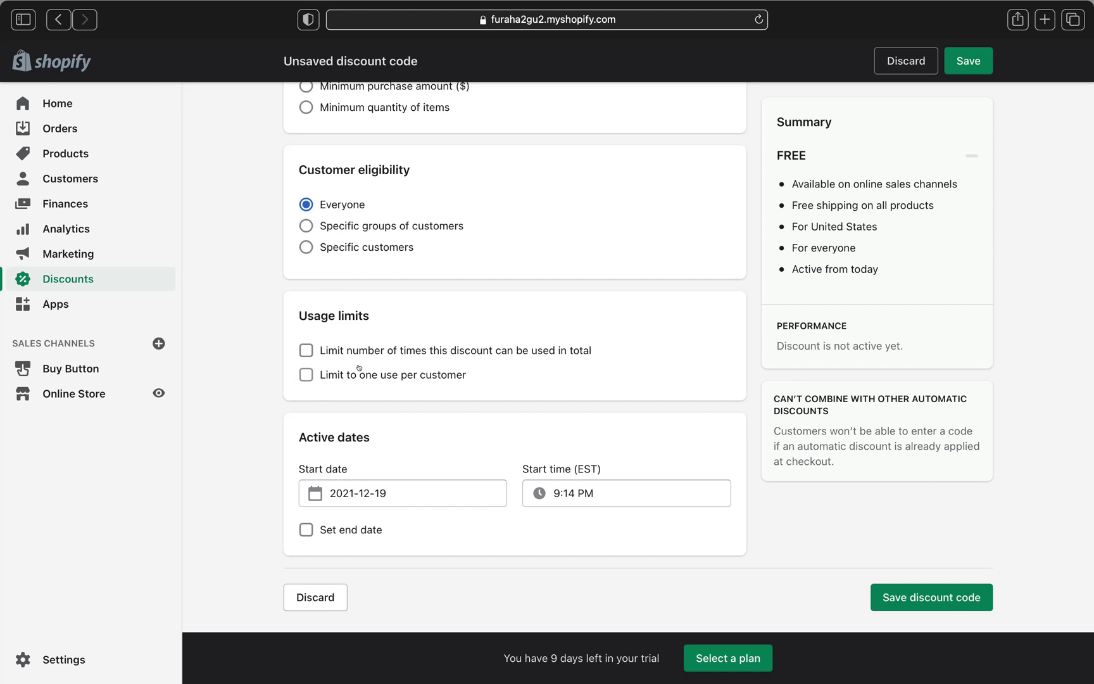
pyautogui.click(312, 349)
pyautogui.write('20')
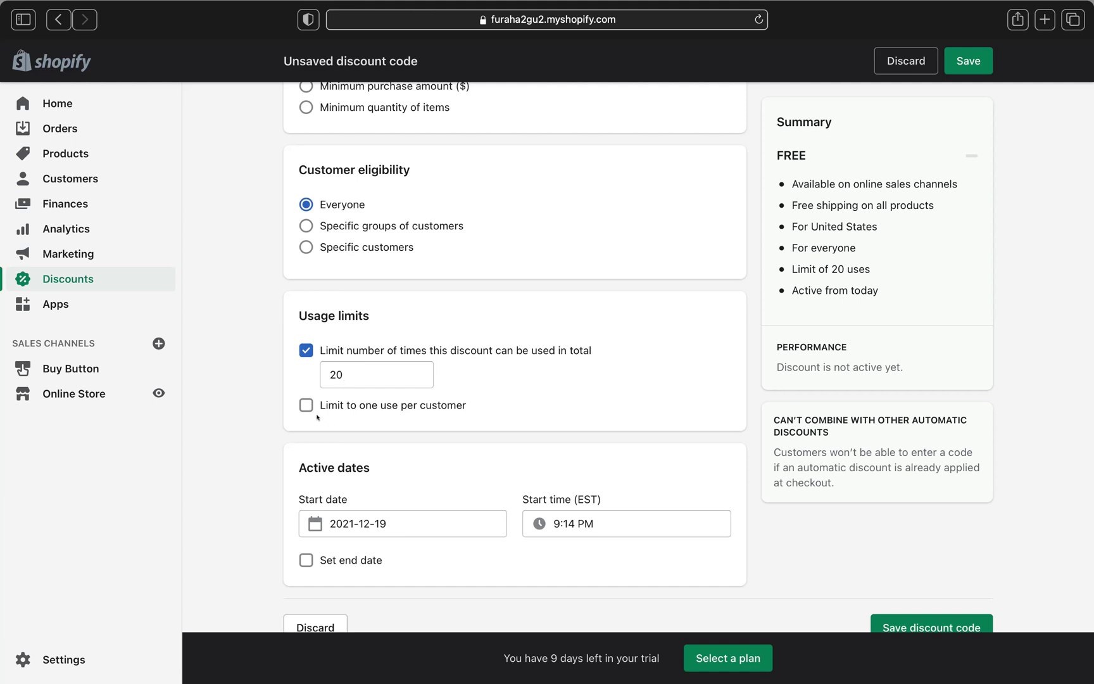
pyautogui.click(298, 405)
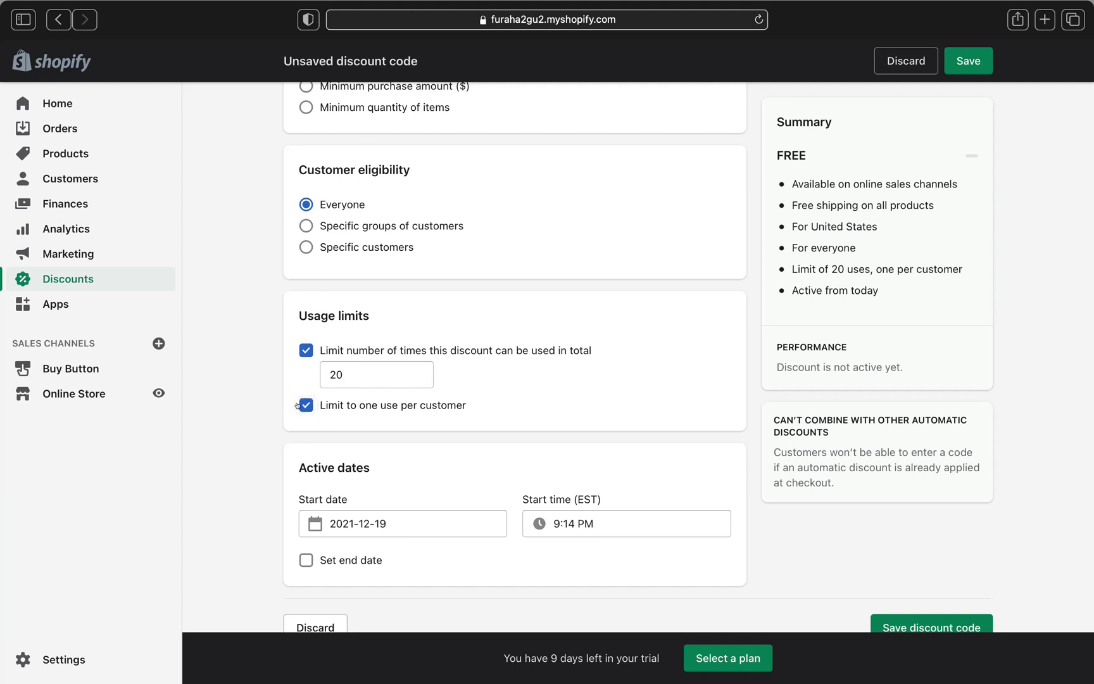
pyautogui.scroll(-1, 338, 396)
pyautogui.scroll(-2, 337, 396)
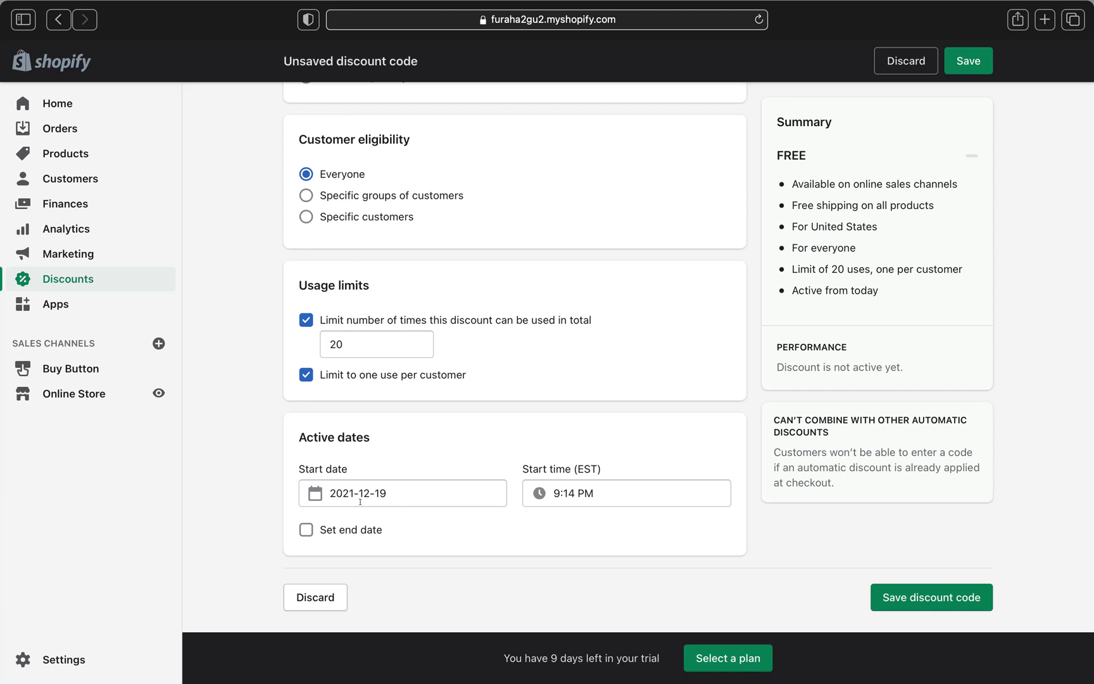
pyautogui.click(592, 488)
pyautogui.scroll(-2, 600, 530)
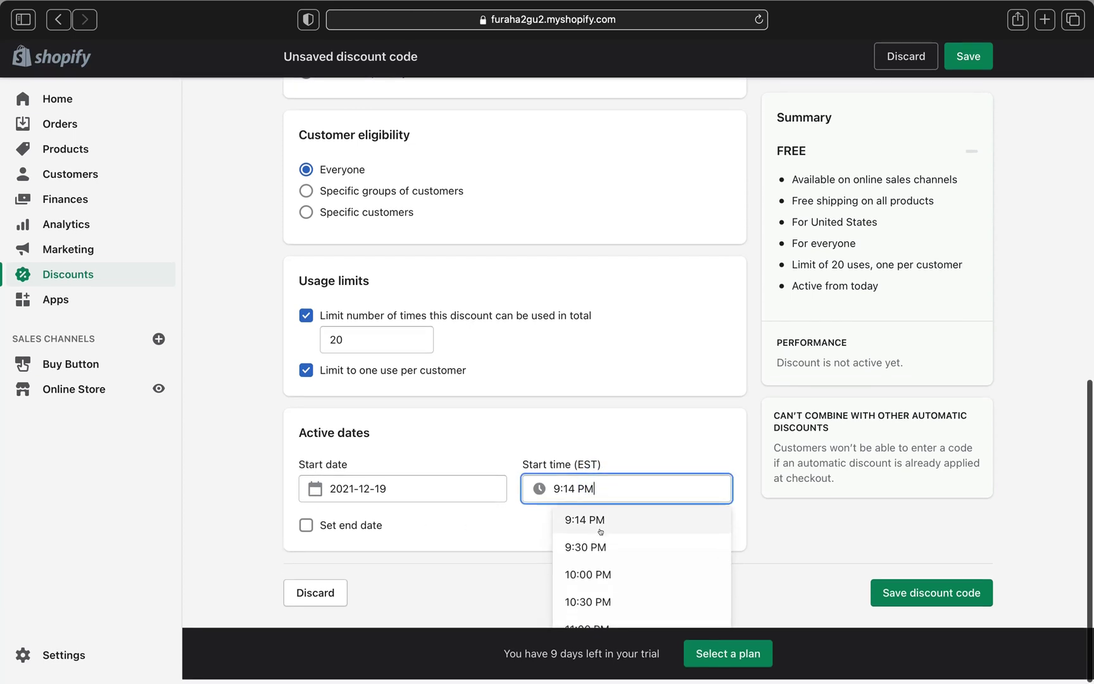
pyautogui.click(395, 484)
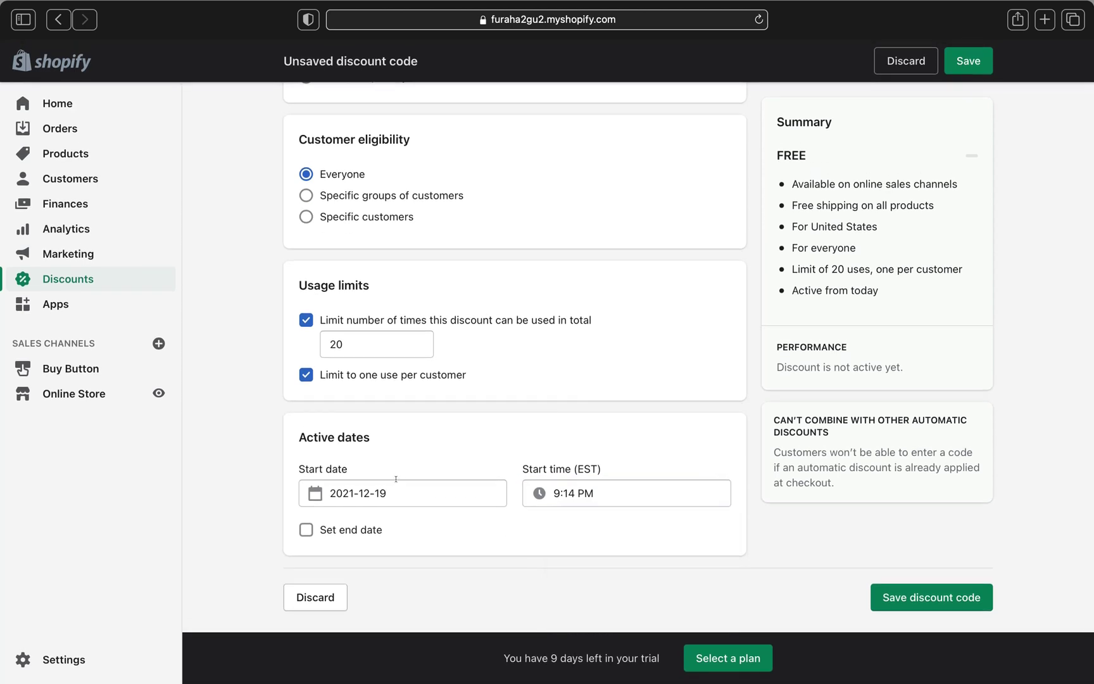
pyautogui.click(397, 482)
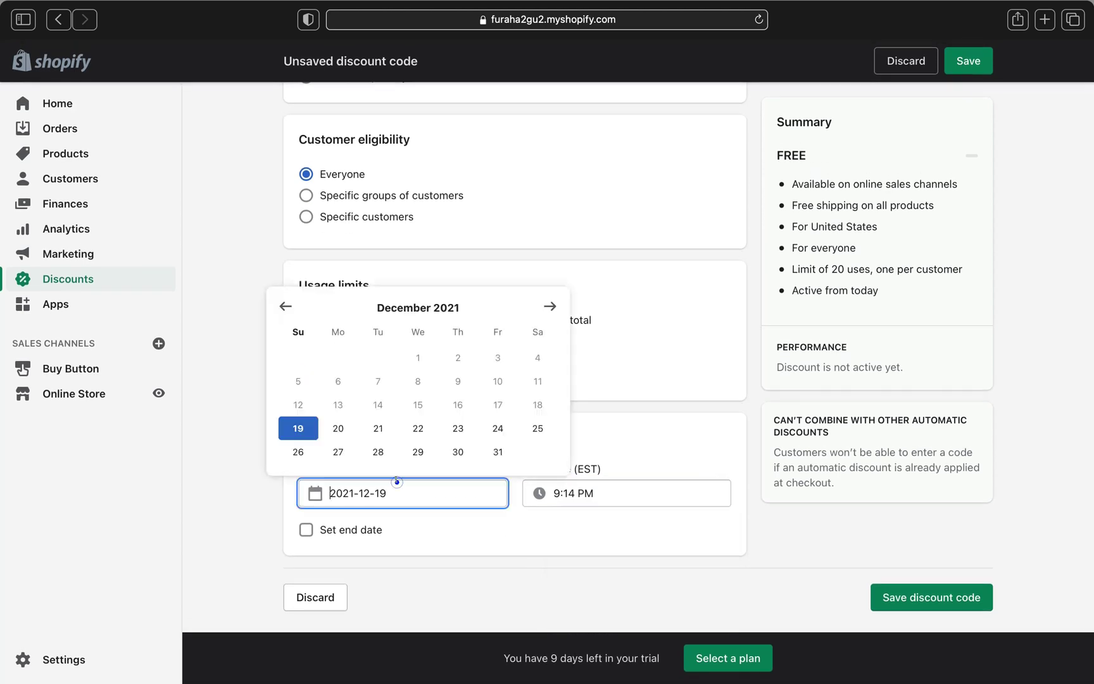
pyautogui.click(378, 428)
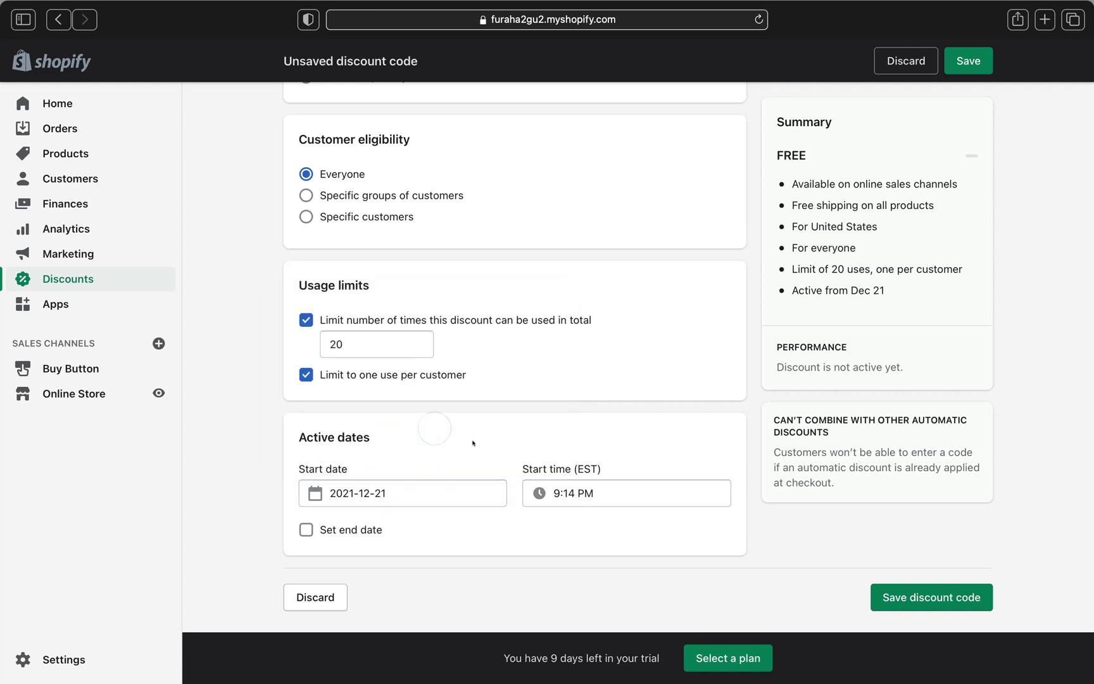
pyautogui.click(388, 492)
pyautogui.click(302, 433)
# Step: Enable an end date and pick December 23, 2021, ending at 11:59 PM
pyautogui.click(303, 528)
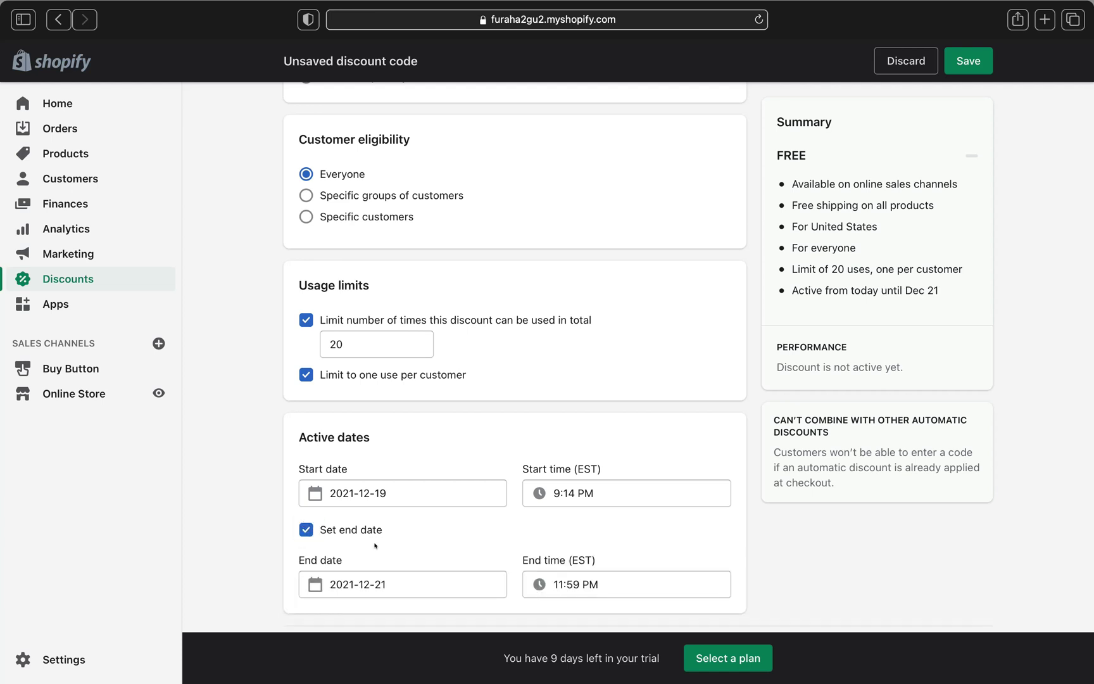
pyautogui.scroll(-1, 375, 546)
pyautogui.scroll(-2, 375, 546)
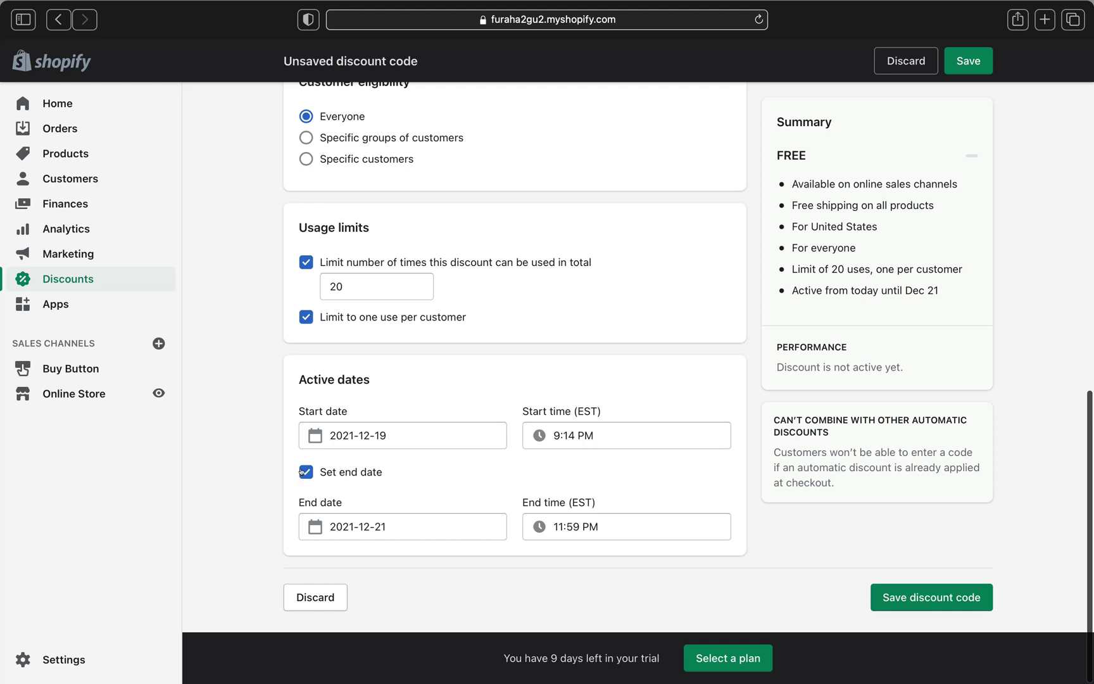
pyautogui.click(303, 471)
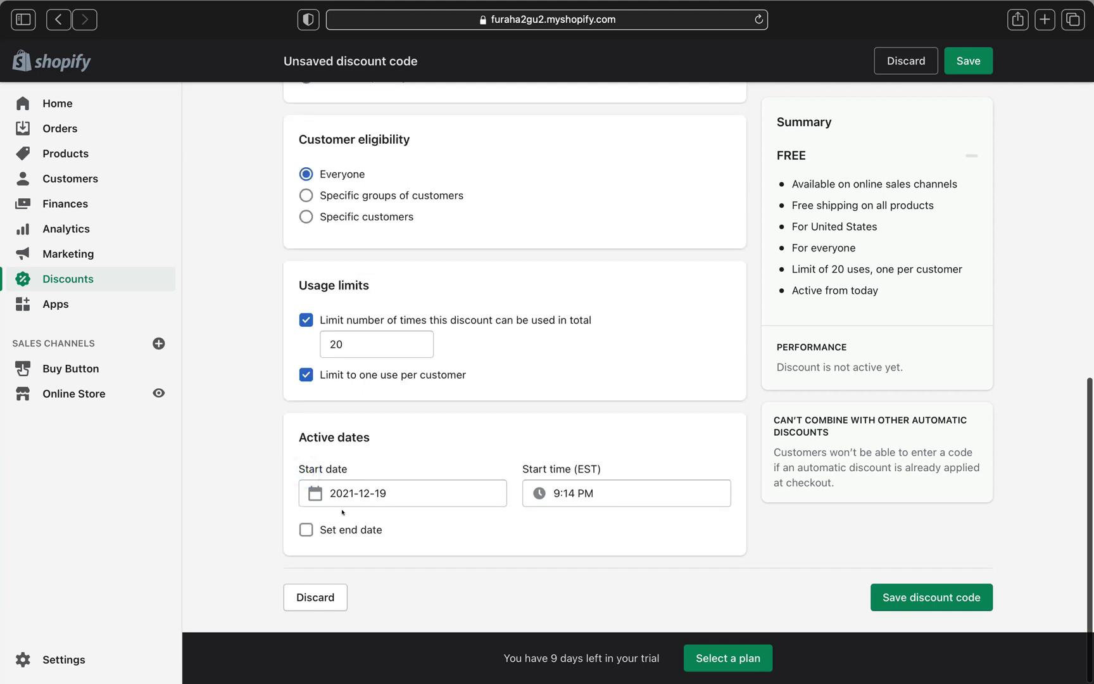
pyautogui.click(305, 531)
pyautogui.scroll(-1, 340, 580)
pyautogui.scroll(-2, 340, 580)
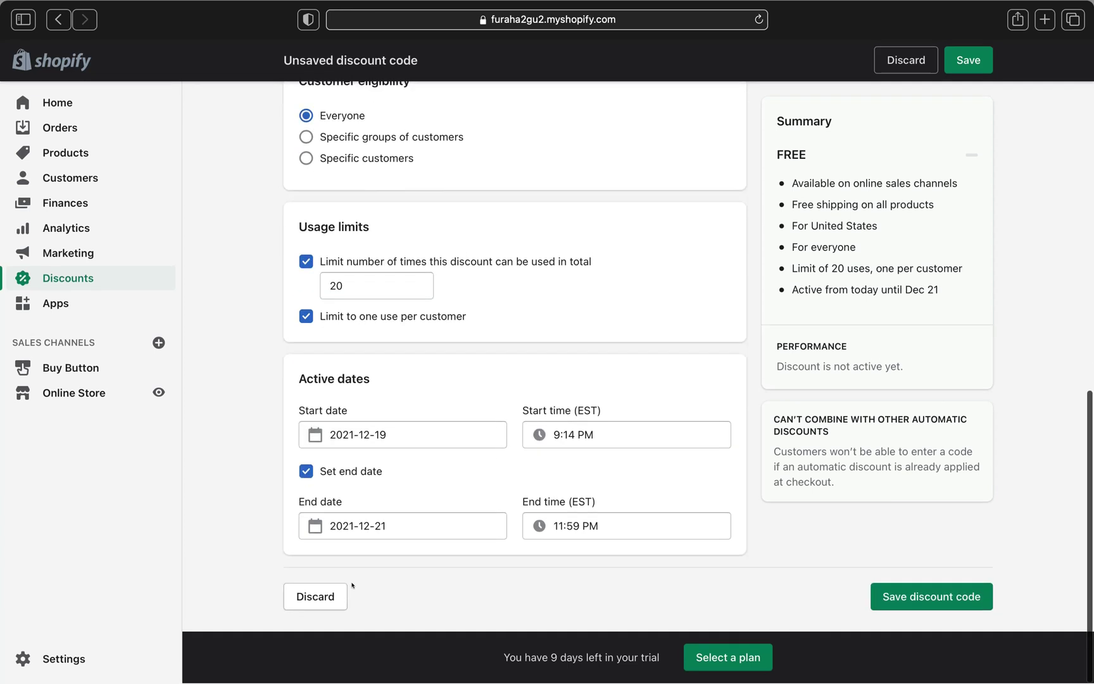
pyautogui.click(402, 529)
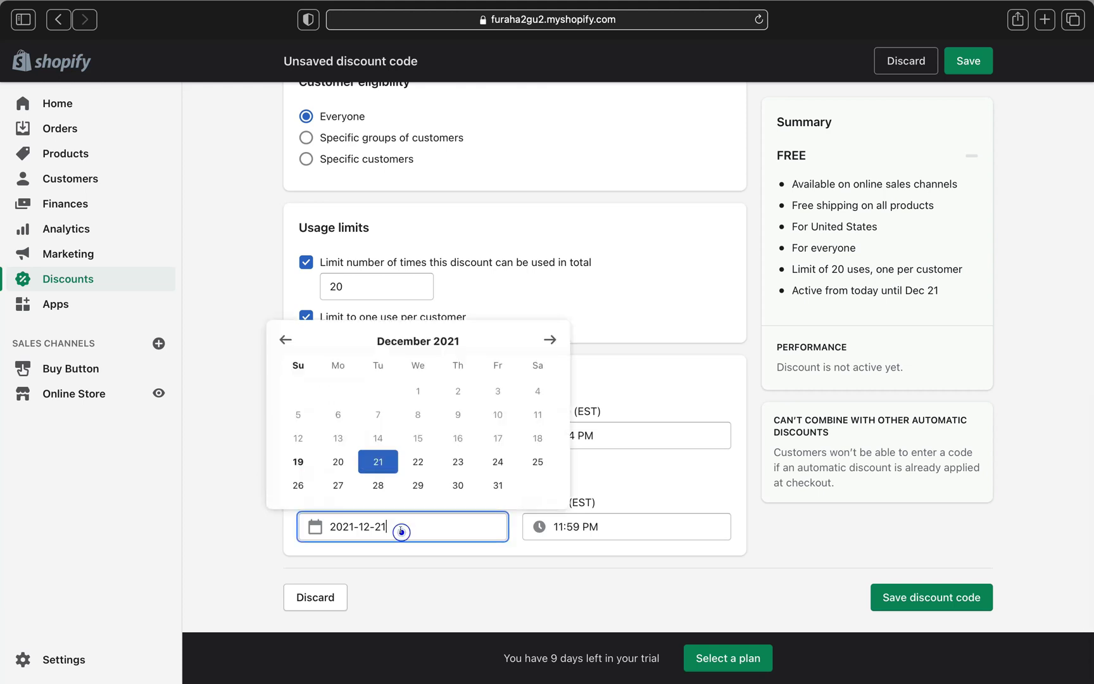
pyautogui.click(460, 465)
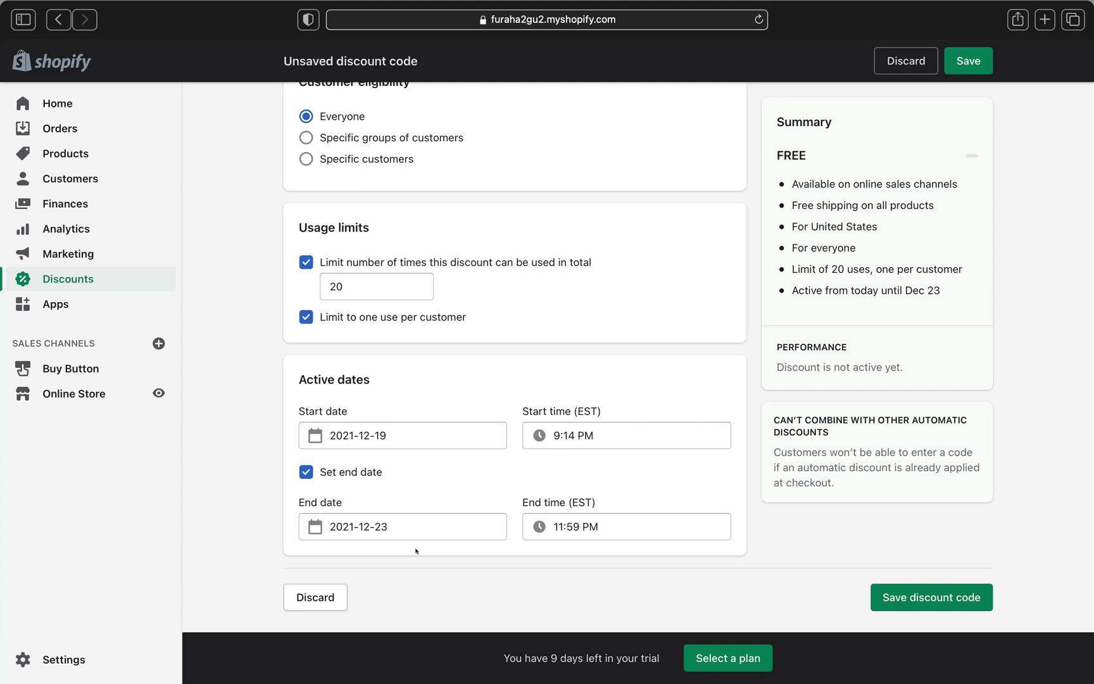
pyautogui.scroll(-1, 423, 501)
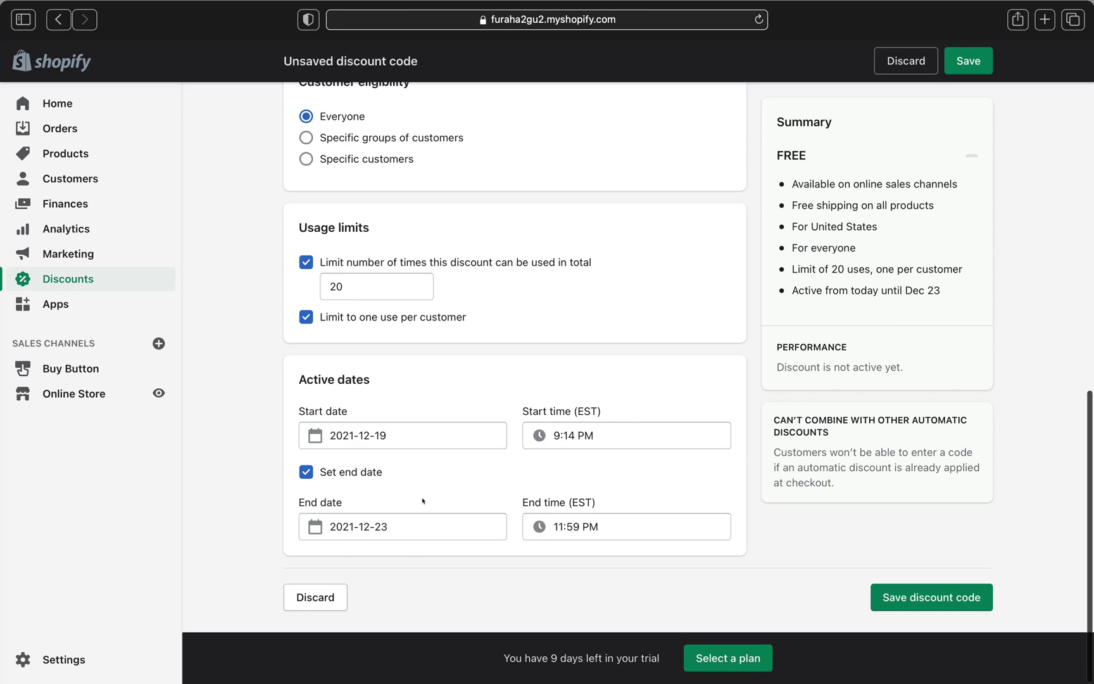
pyautogui.scroll(10, 400, 377)
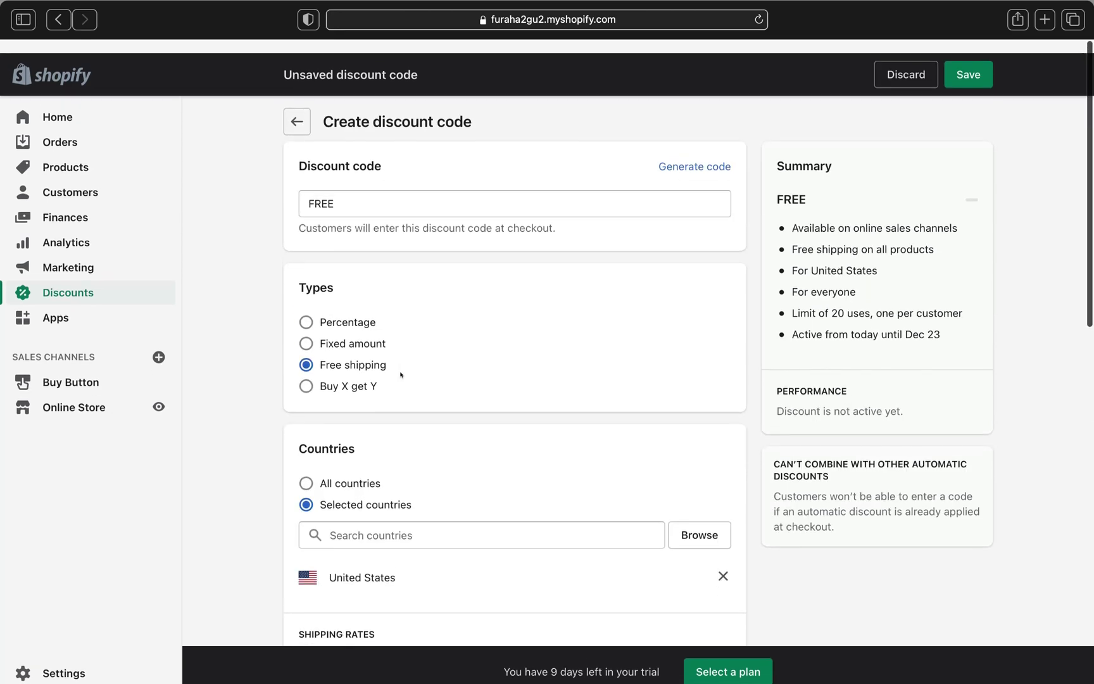
pyautogui.scroll(-10, 400, 347)
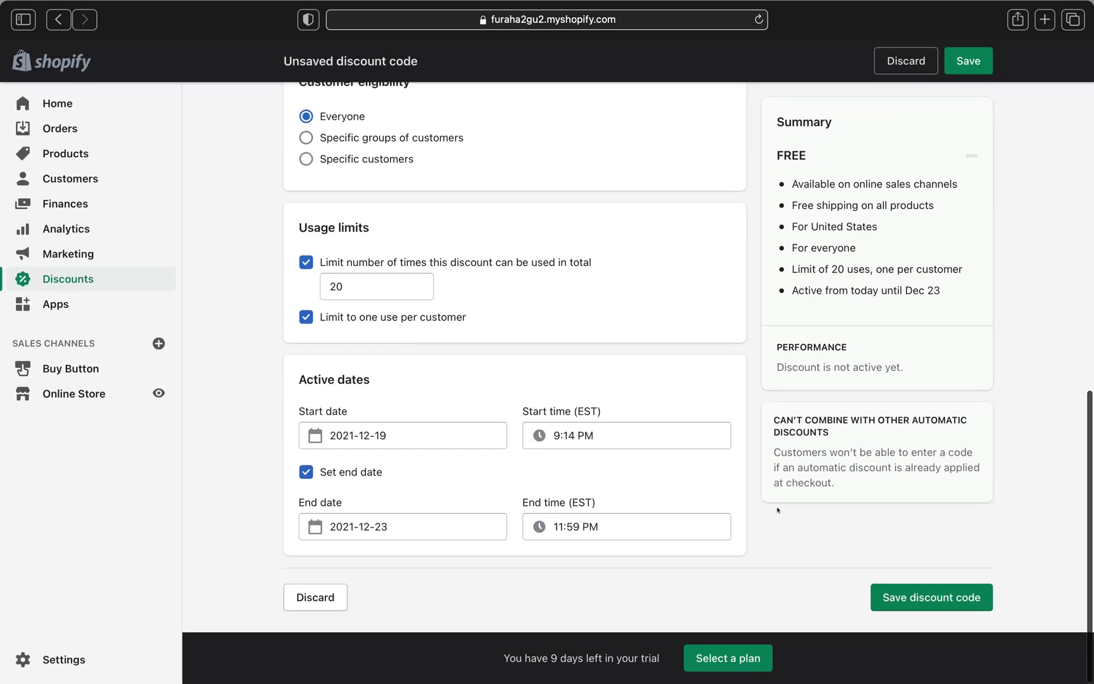
# Step: Save the FREE discount code and copy its shareable link
pyautogui.click(911, 597)
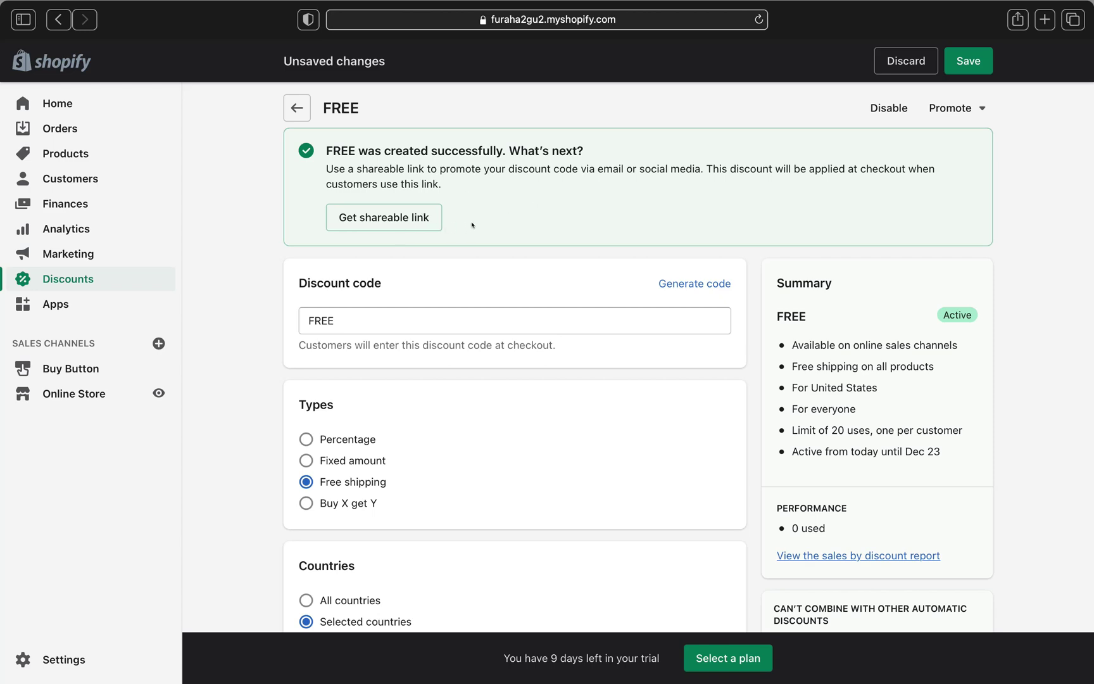
pyautogui.click(407, 217)
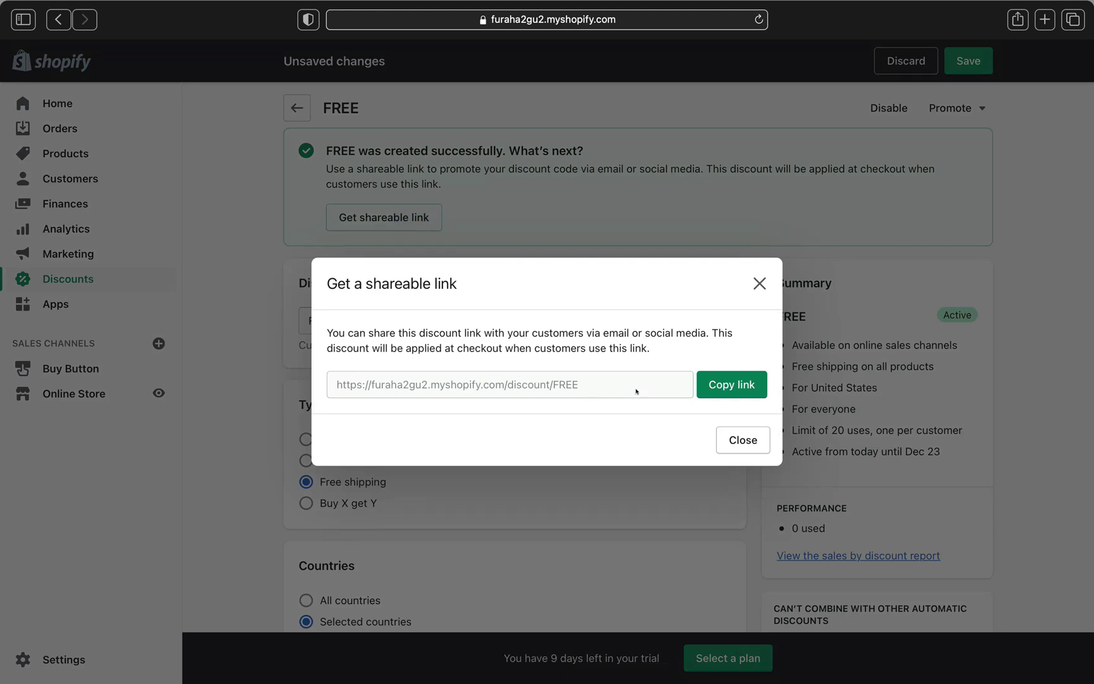
pyautogui.click(719, 387)
# Step: Close the link dialog, review the FREE discount's settings, and save it again
pyautogui.click(753, 280)
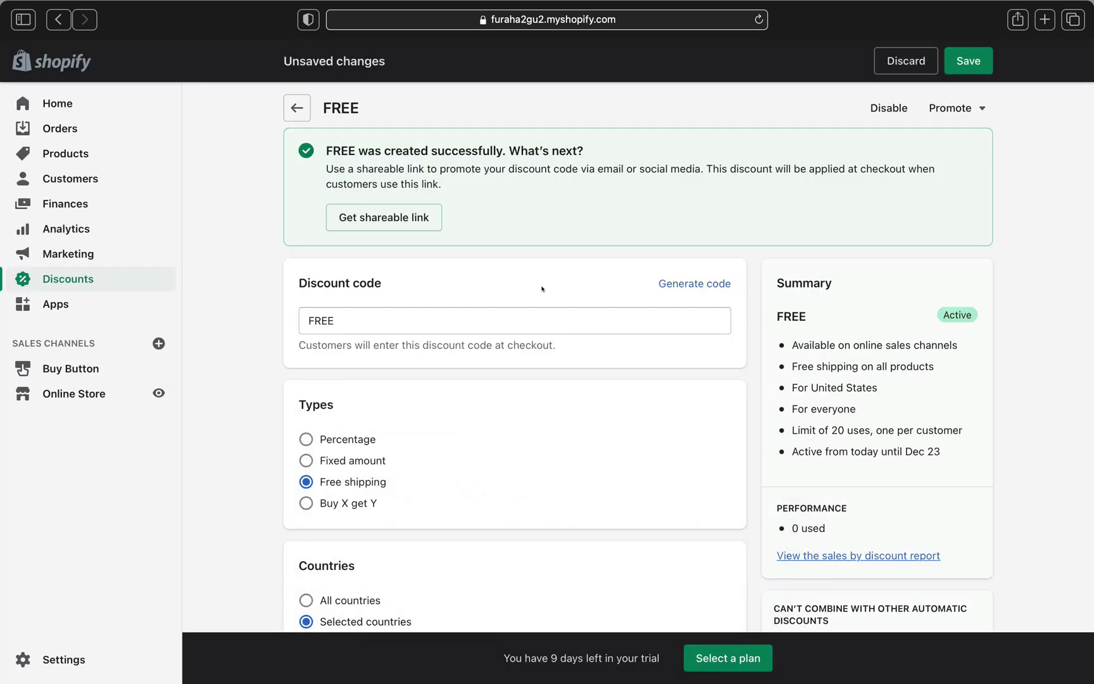
pyautogui.scroll(-1, 537, 347)
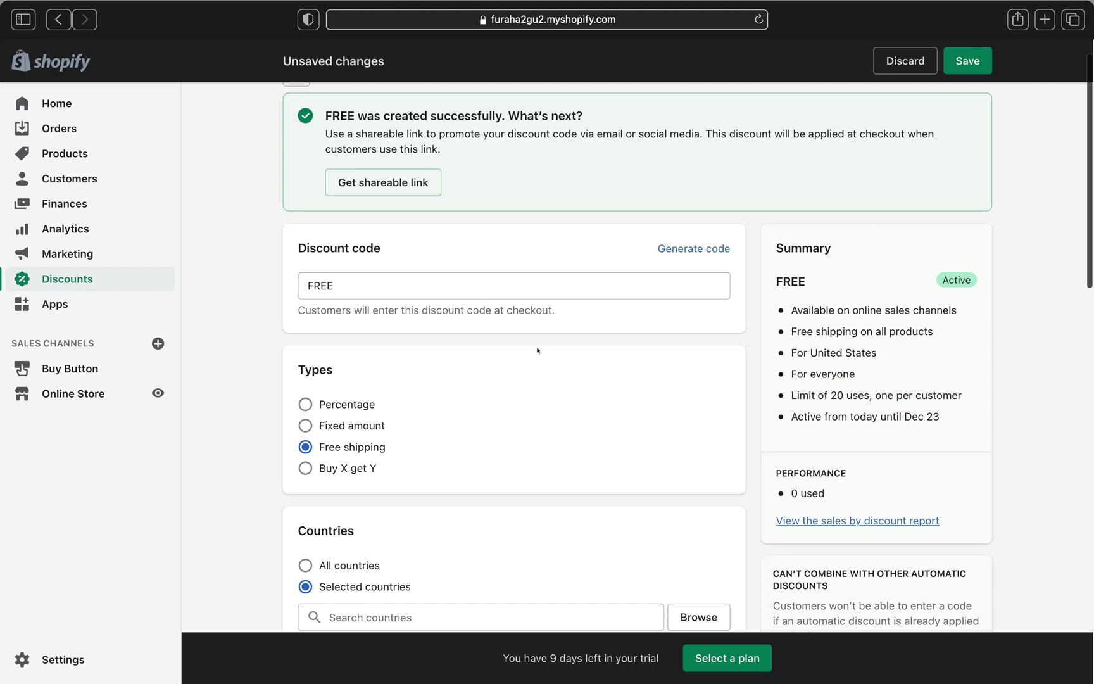
pyautogui.scroll(-9, 536, 350)
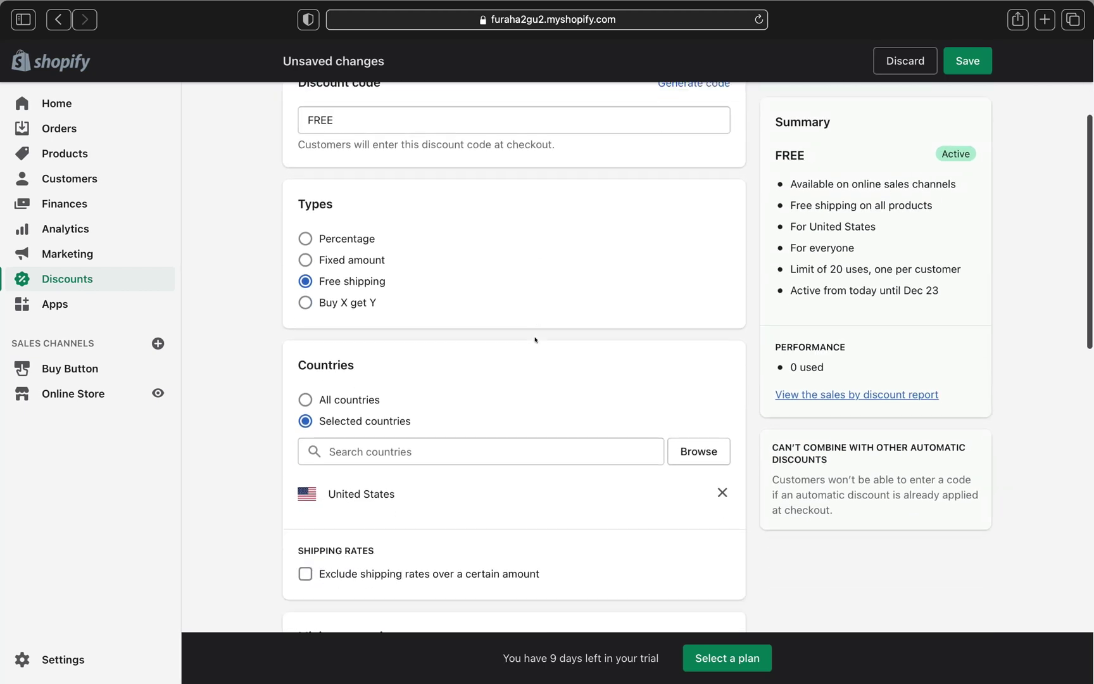
pyautogui.scroll(-15, 535, 339)
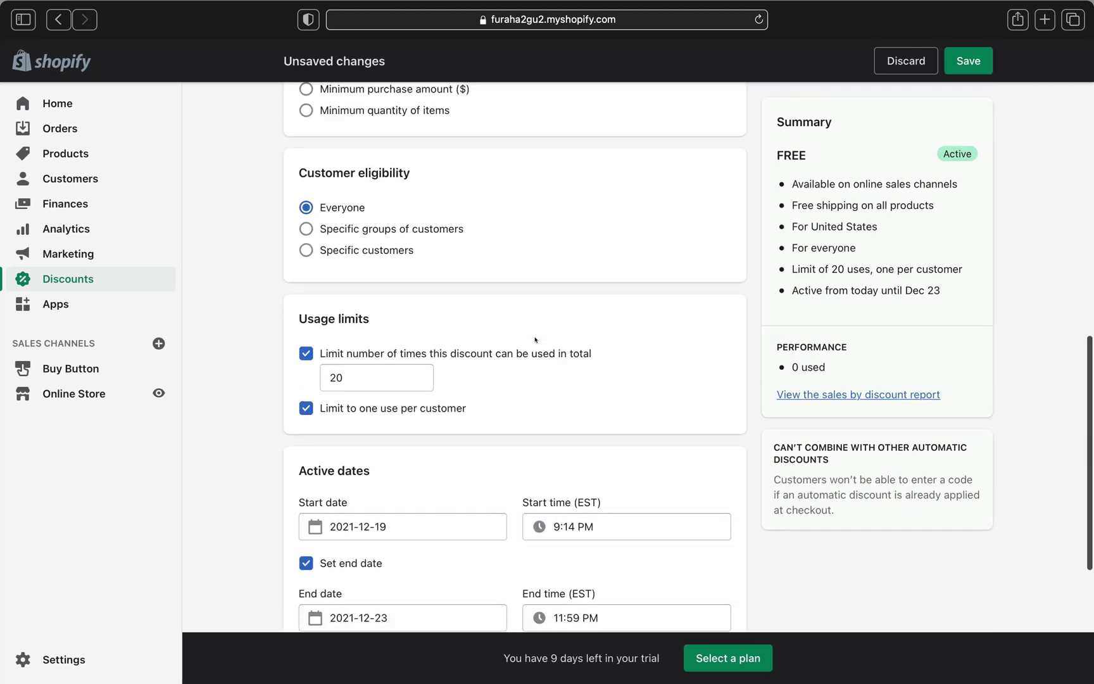
pyautogui.scroll(-5, 535, 340)
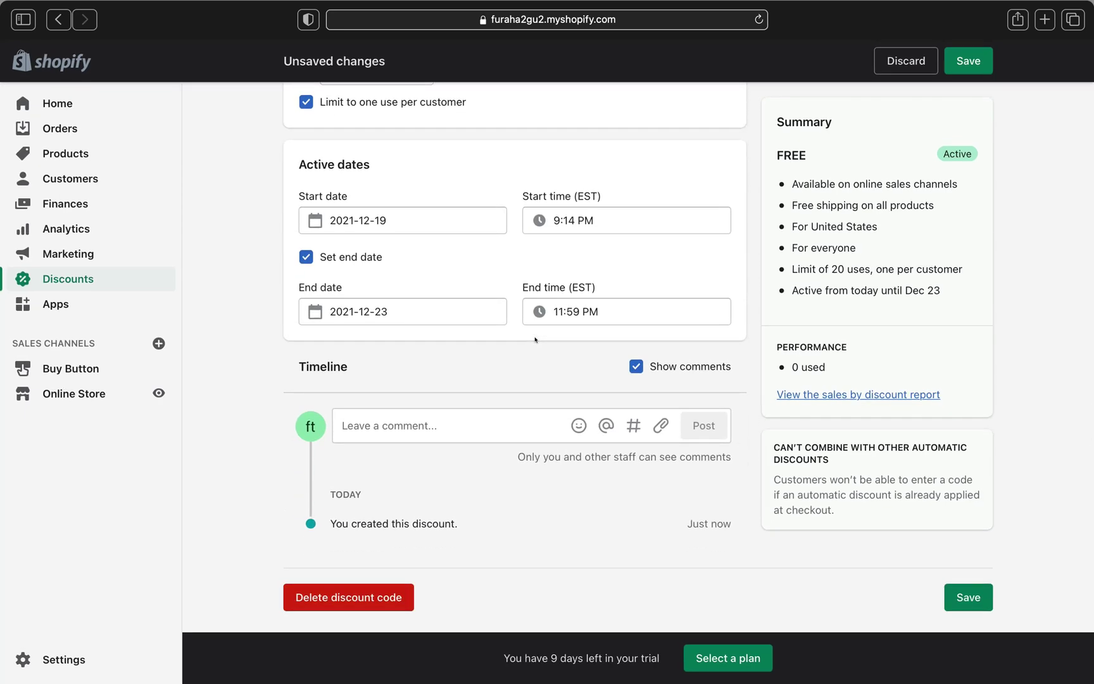
pyautogui.scroll(20, 535, 340)
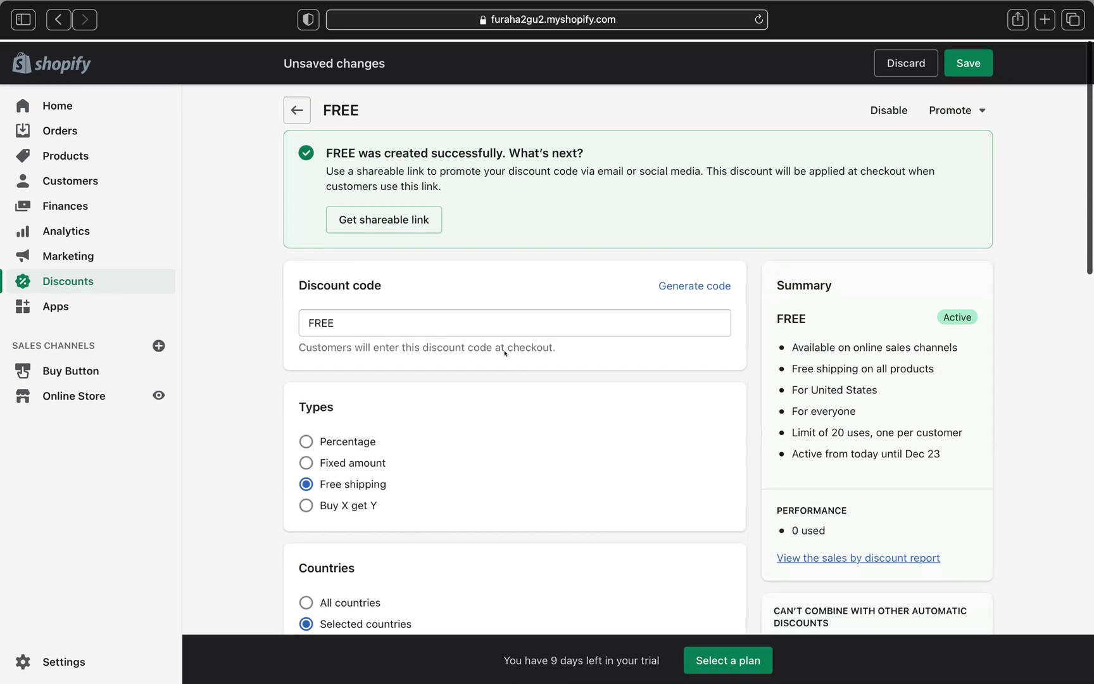
pyautogui.click(959, 61)
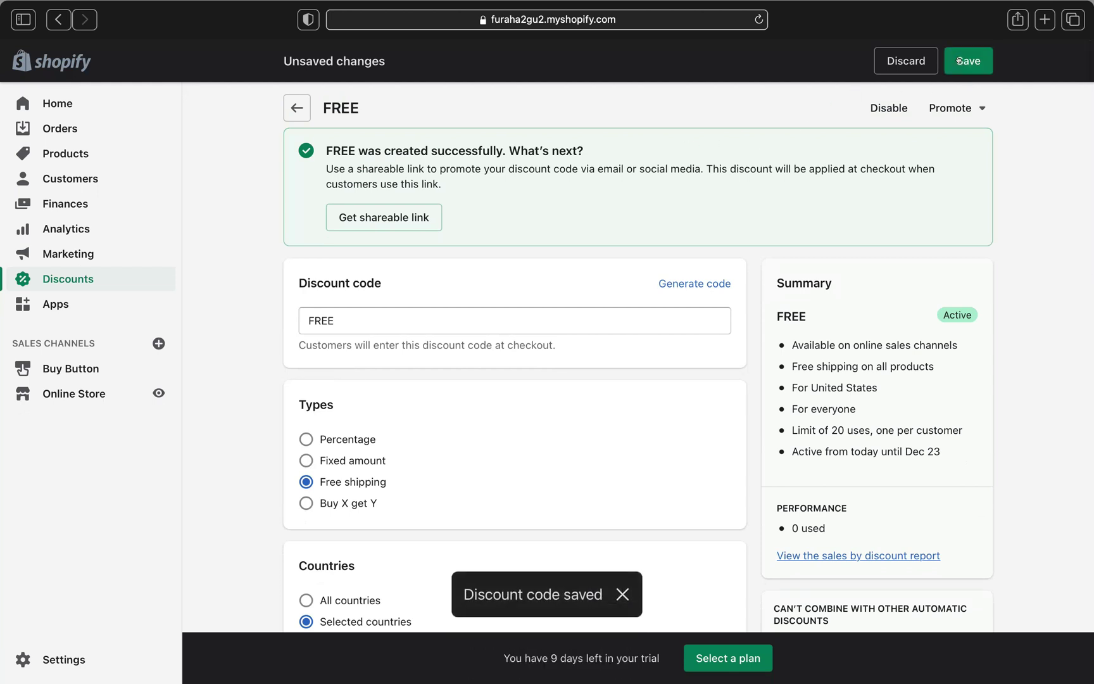